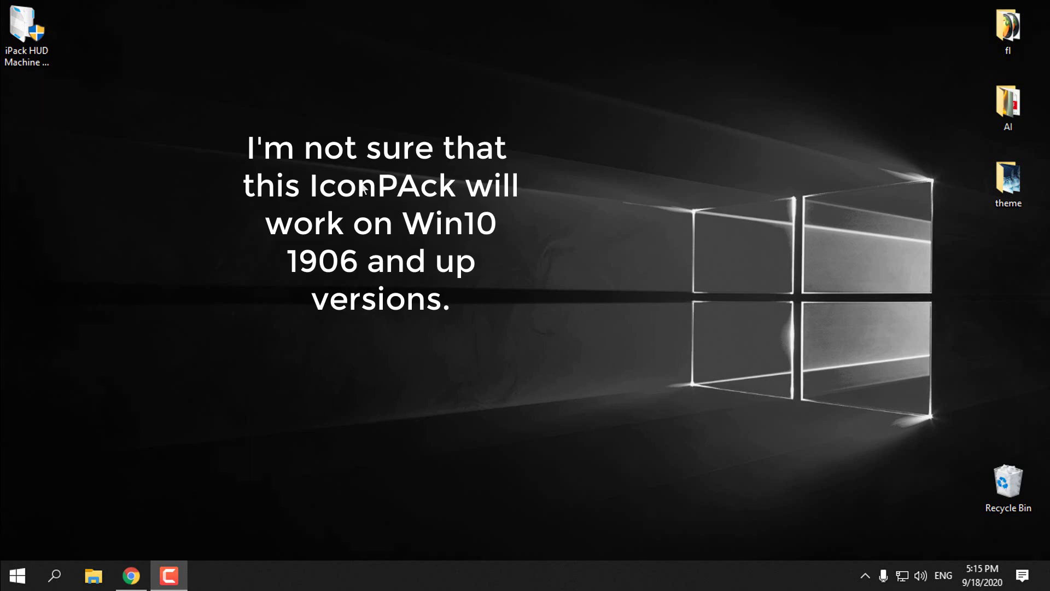
- Select the iPack HUD Machine WhiteBlue installer icon on the desktop
left_click(55, 50)
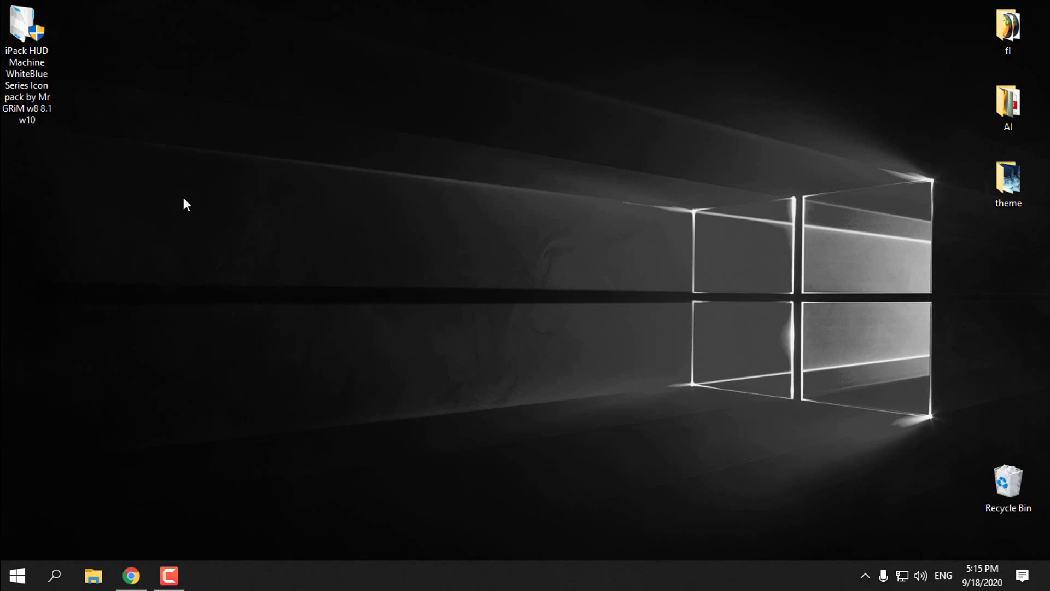
- Search 'abou' from Start and open About your PC to view Windows 10 Pro version 1903
left_click(18, 580)
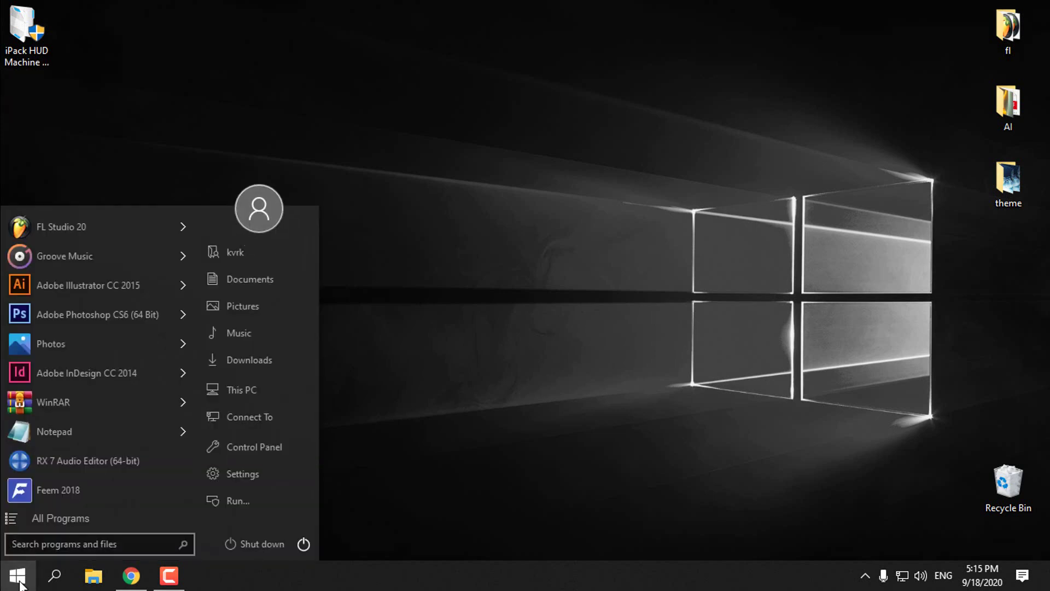
type("ab")
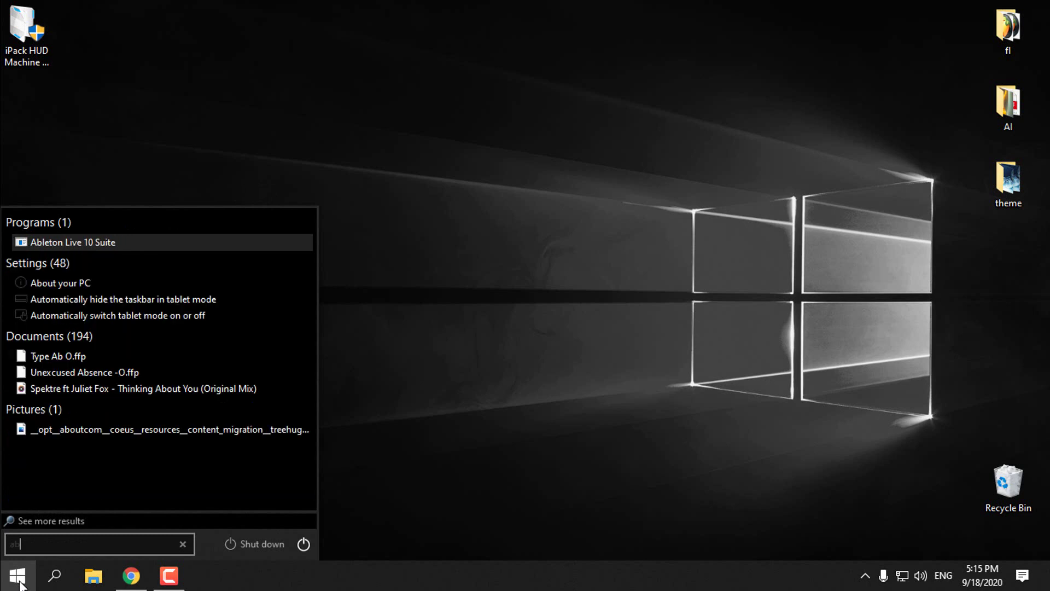
type("ou")
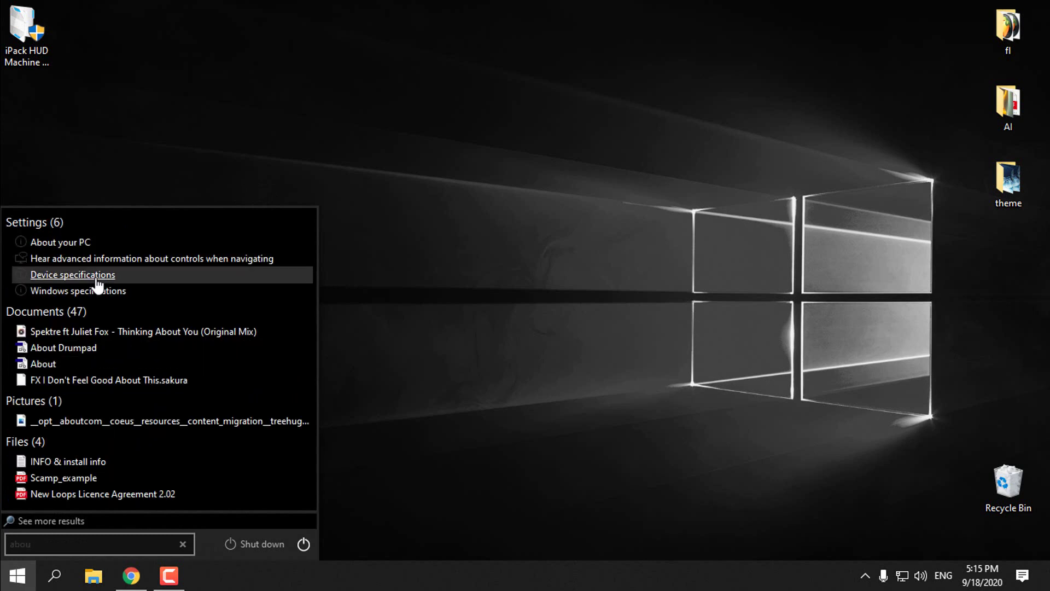
left_click(80, 247)
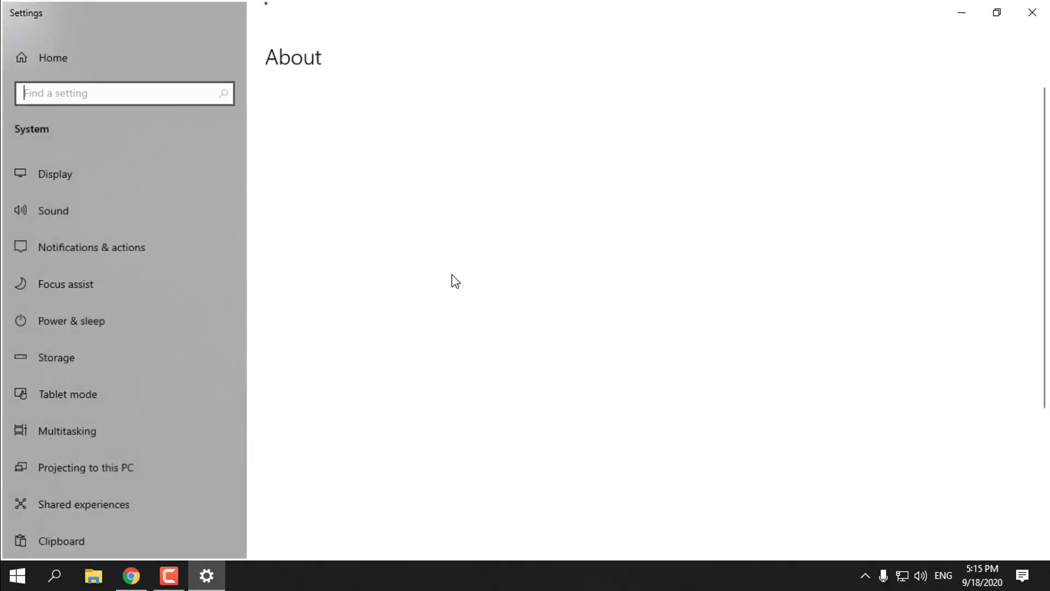
scroll(461, 296, "down", 2)
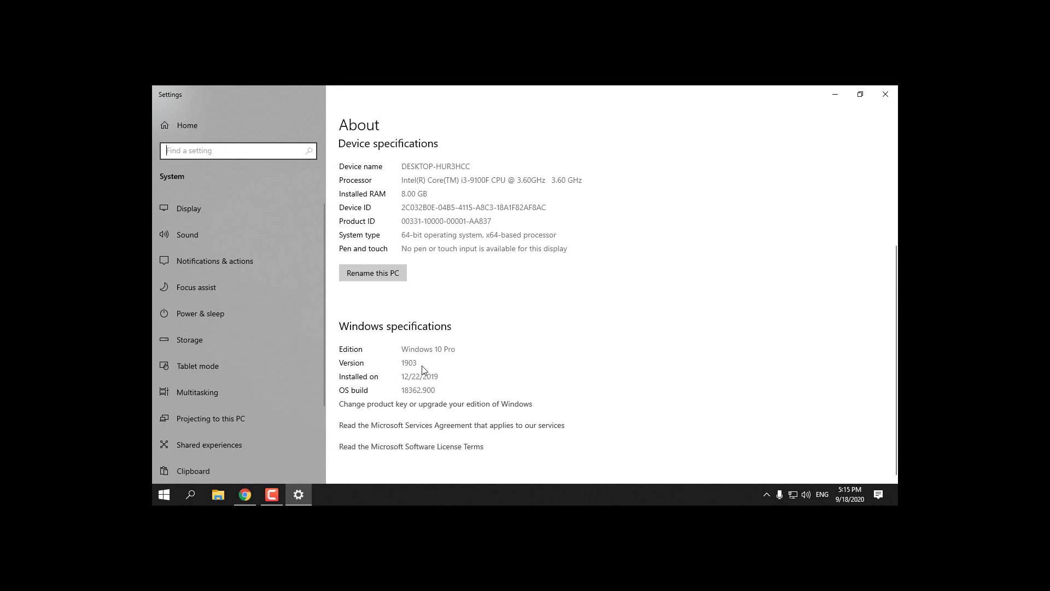
scroll(422, 369, "up", 5)
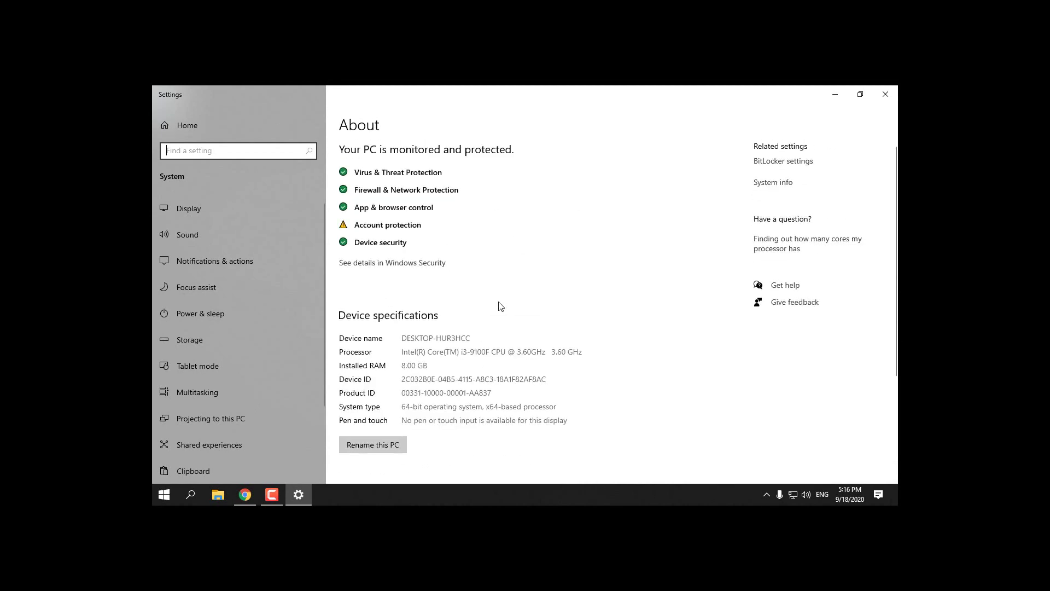
- Close Settings and open Create a restore point from a Start search for 'create'
left_click(876, 93)
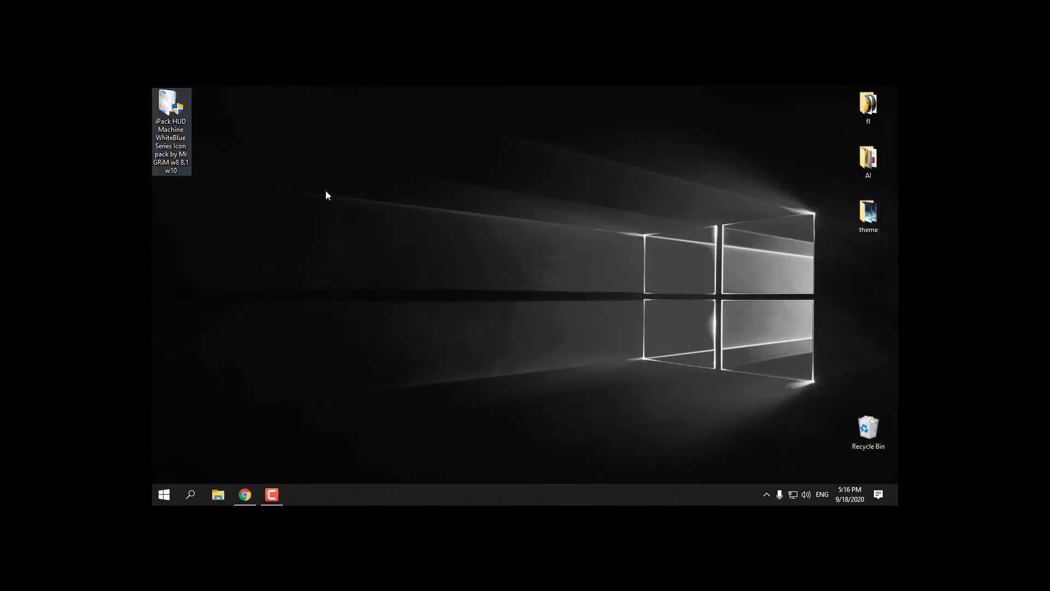
left_click(174, 499)
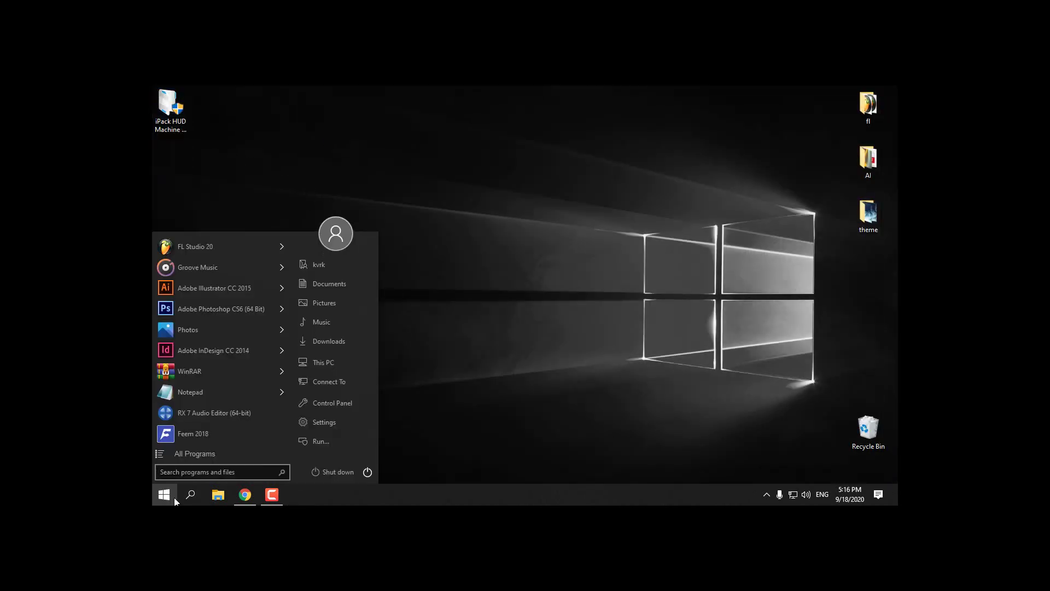
type("crea")
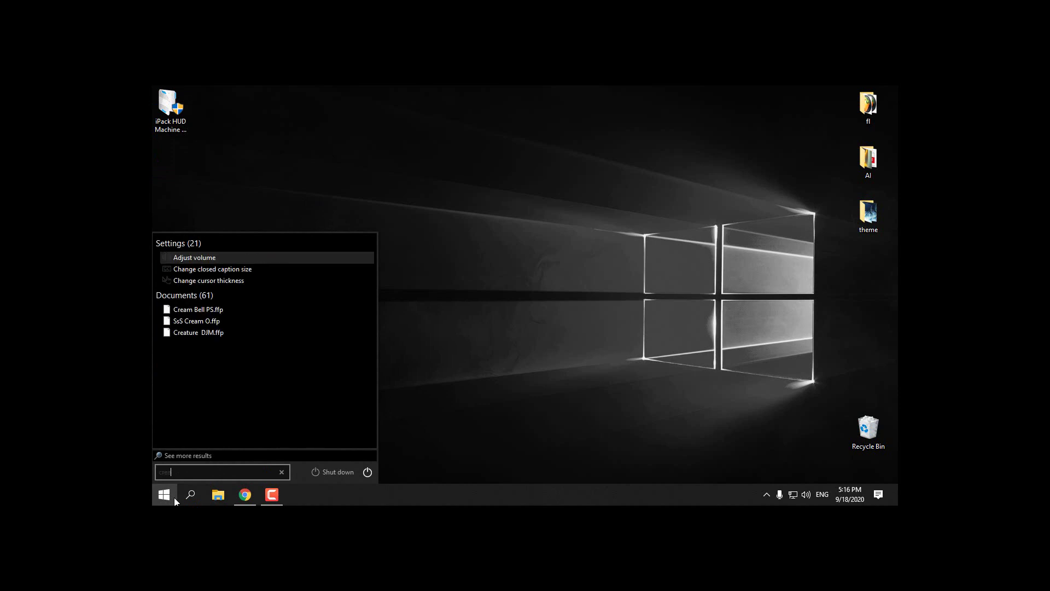
type("te")
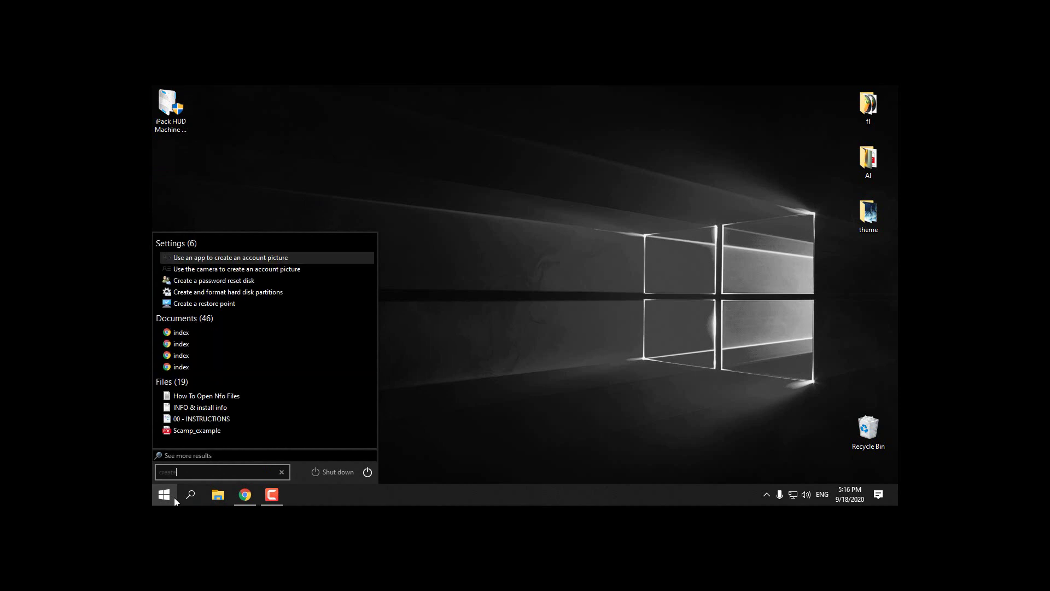
left_click(192, 304)
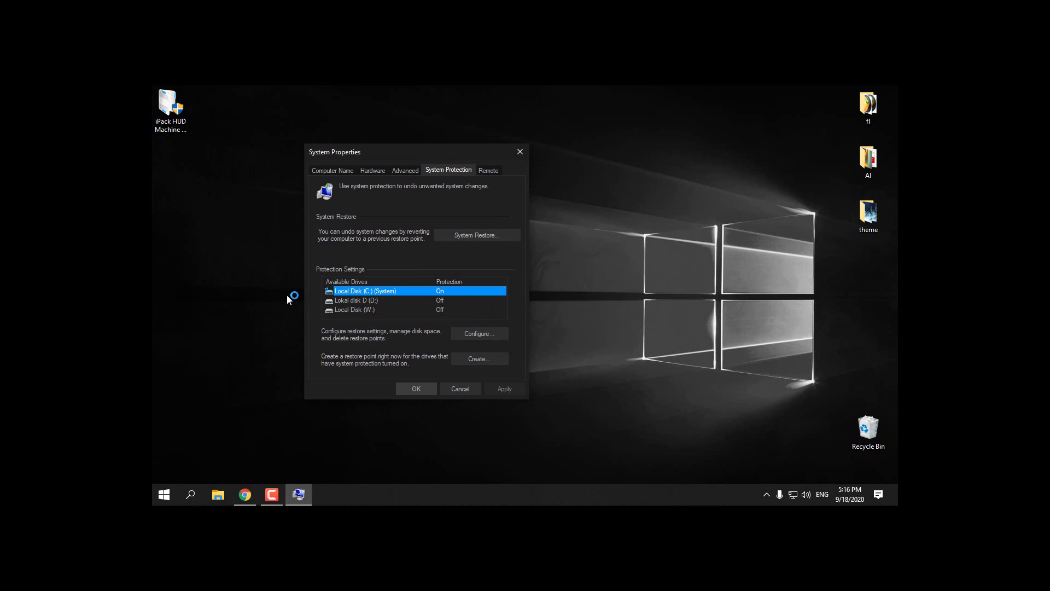
- Start a restore point, type 'hhuy', cancel it, and close System Properties
left_click(174, 106)
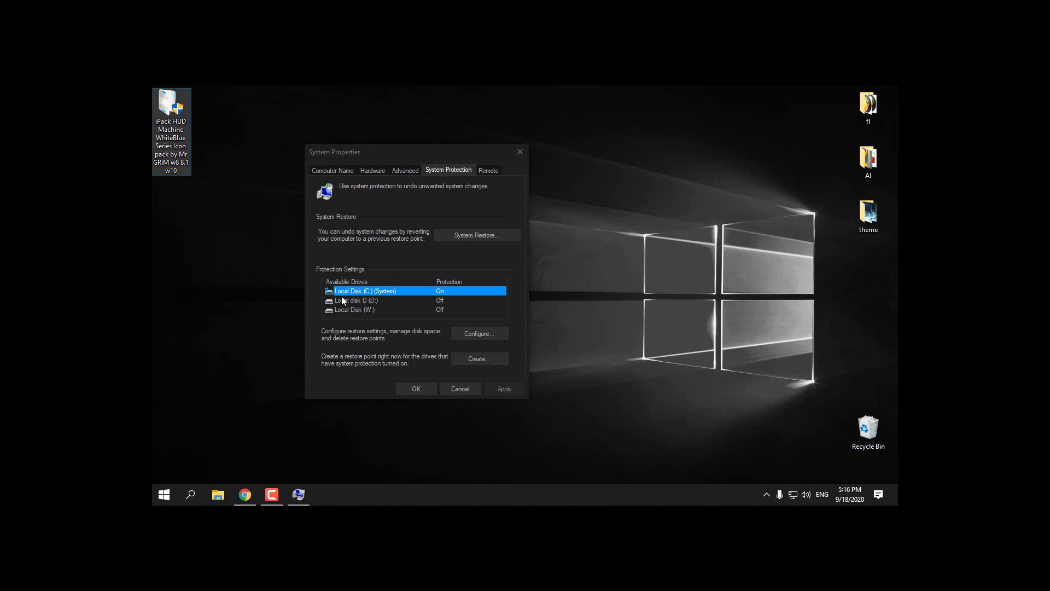
left_click(355, 294)
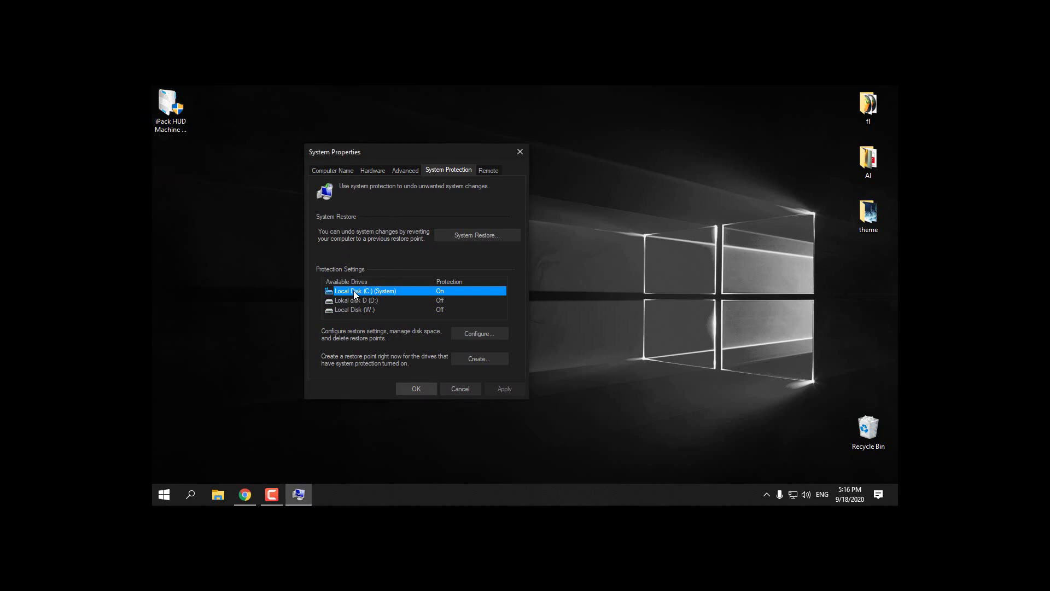
key("Return")
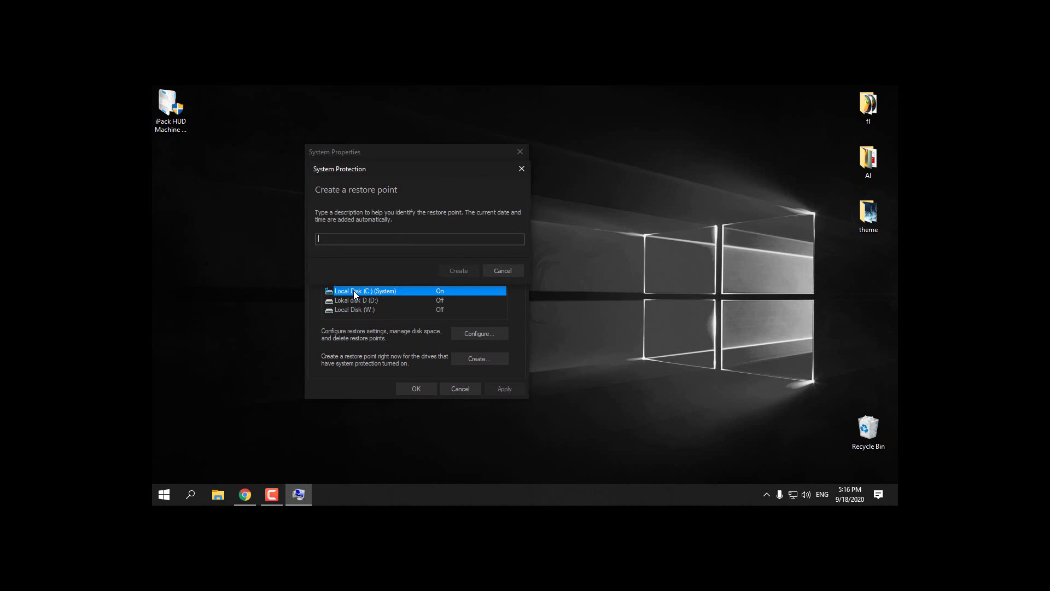
type("hhuy")
key("Tab")
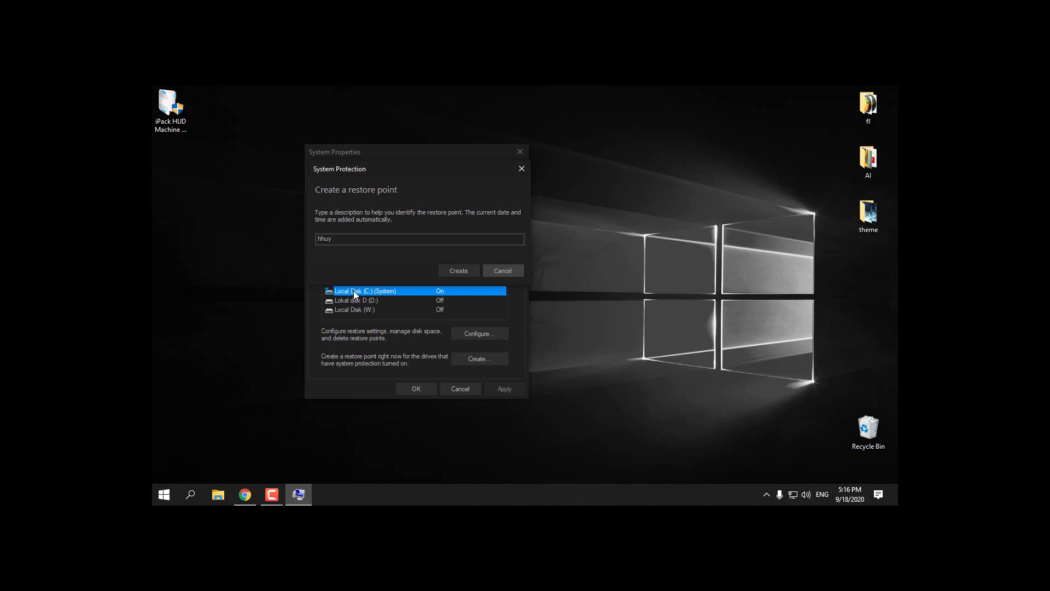
key("Return")
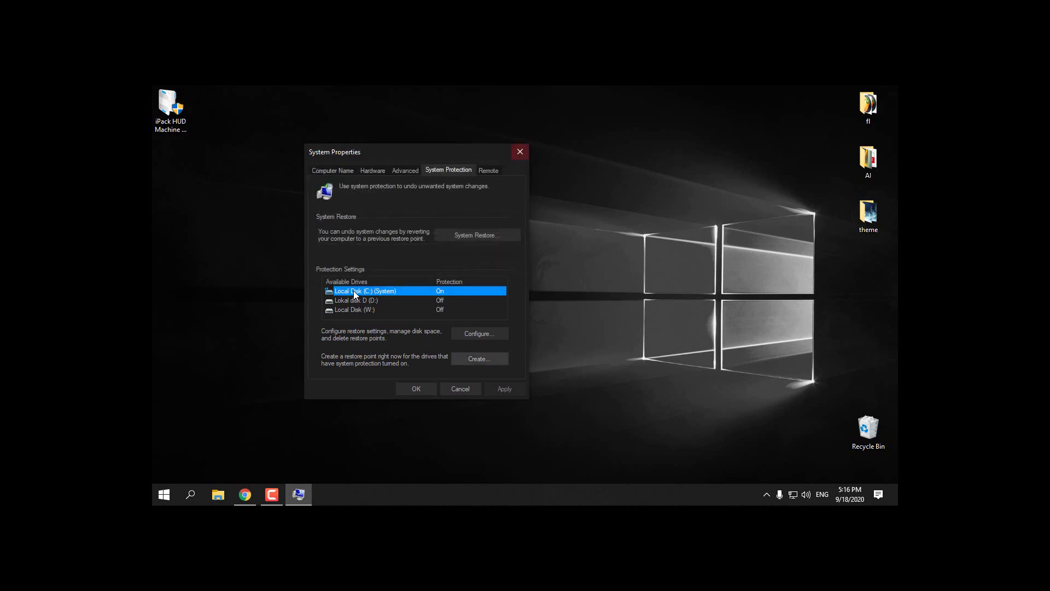
left_click(520, 151)
- Refresh the desktop, then scroll Chrome's Virtual Customs thread down to its attached files
right_click(274, 156)
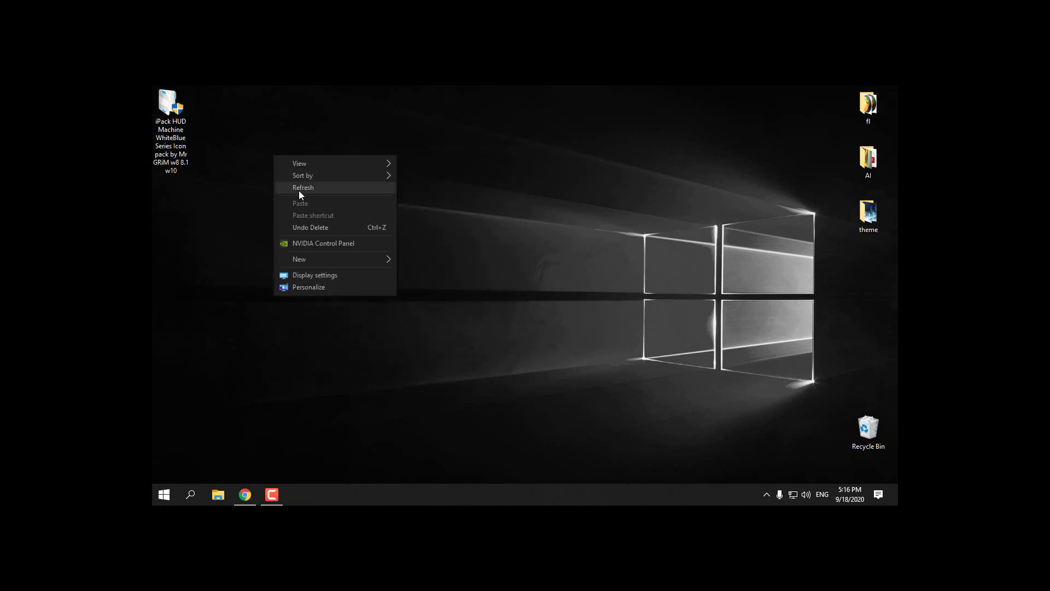
left_click(299, 190)
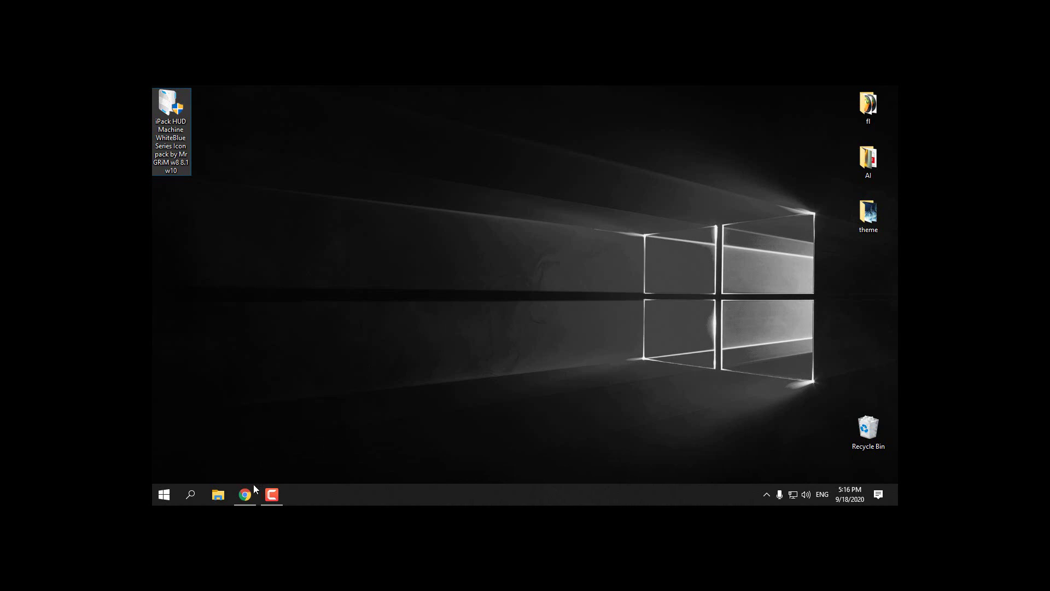
mouse_move(252, 496)
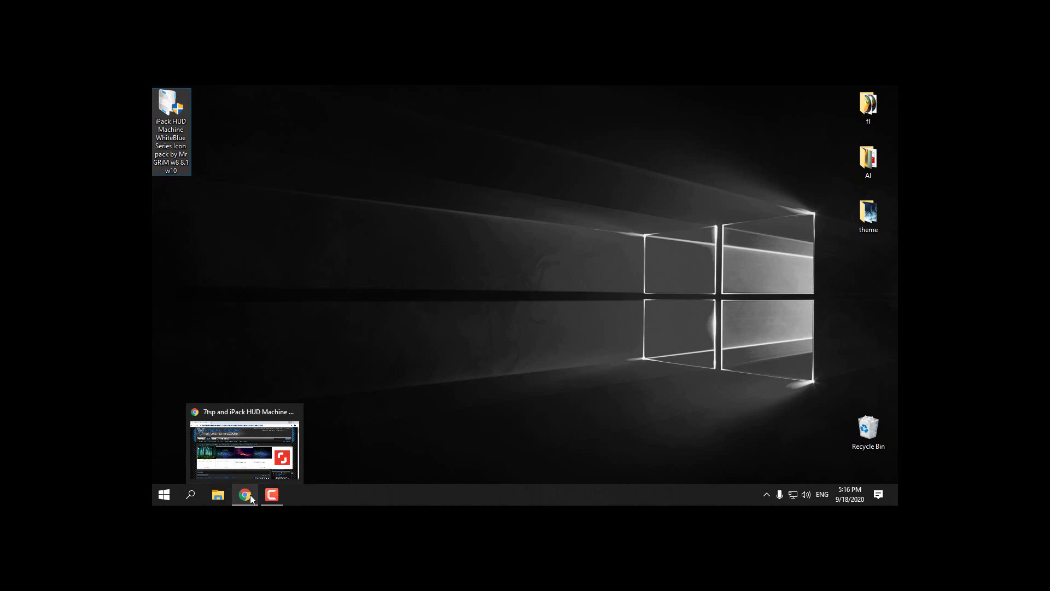
left_click(250, 495)
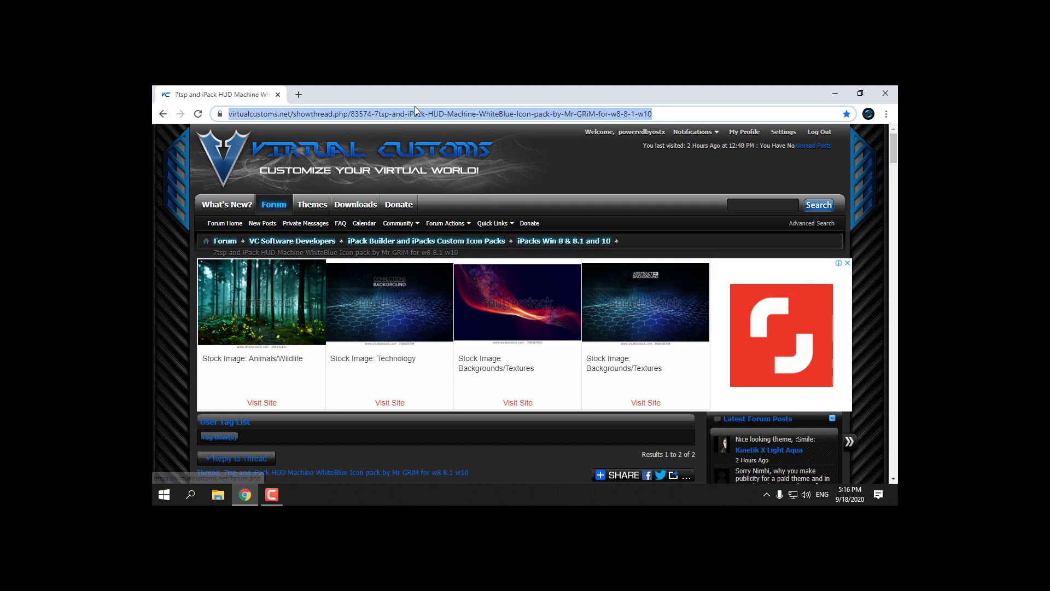
scroll(473, 180, "down", 5)
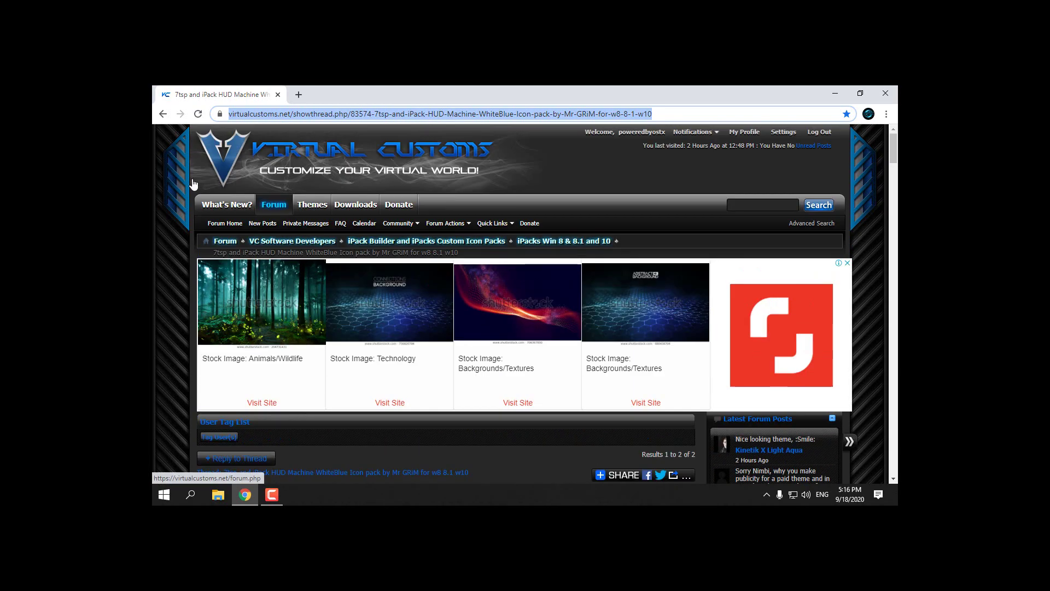
scroll(510, 186, "down", 10)
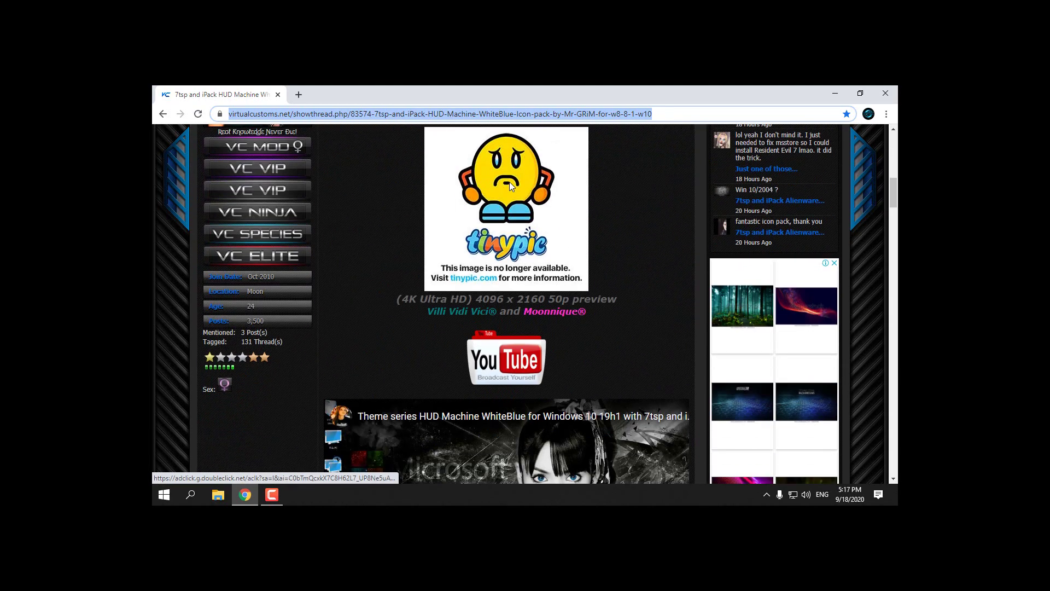
scroll(510, 186, "down", 15)
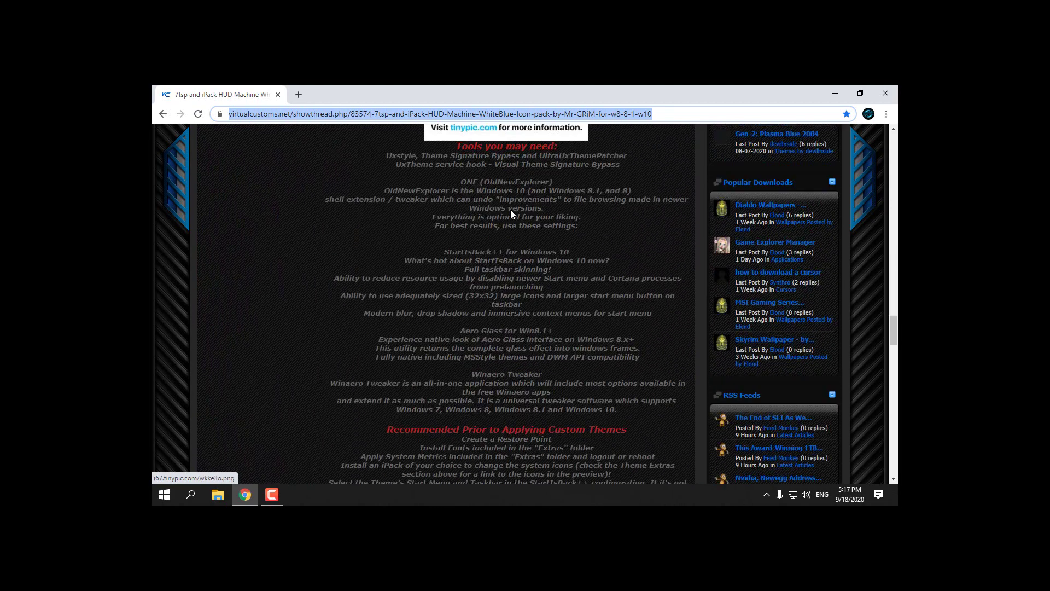
scroll(510, 210, "down", 10)
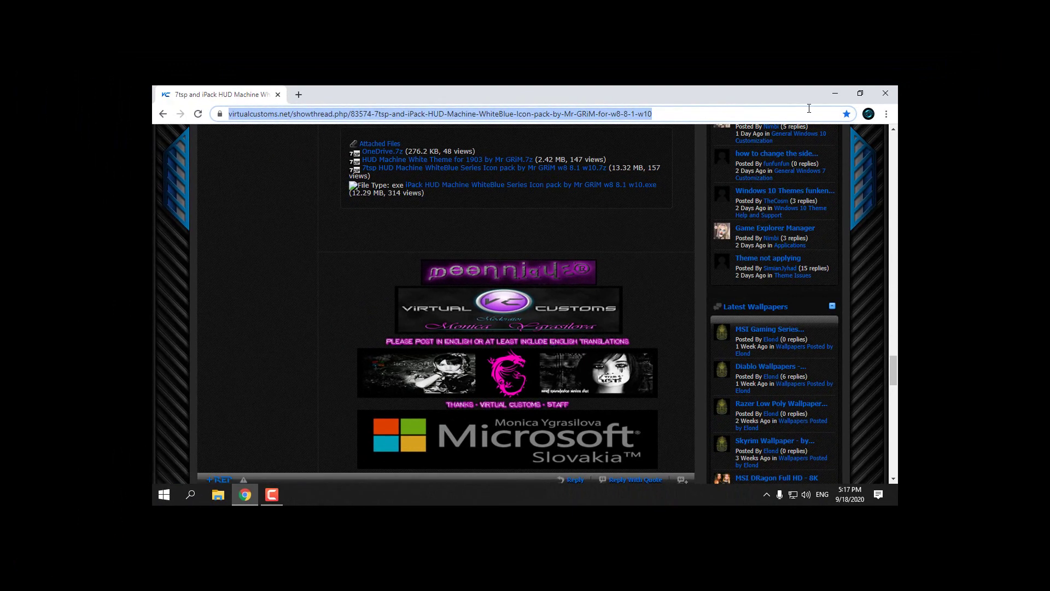
- Minimize Chrome and launch the iPack HUD installer from the desktop
left_click(835, 94)
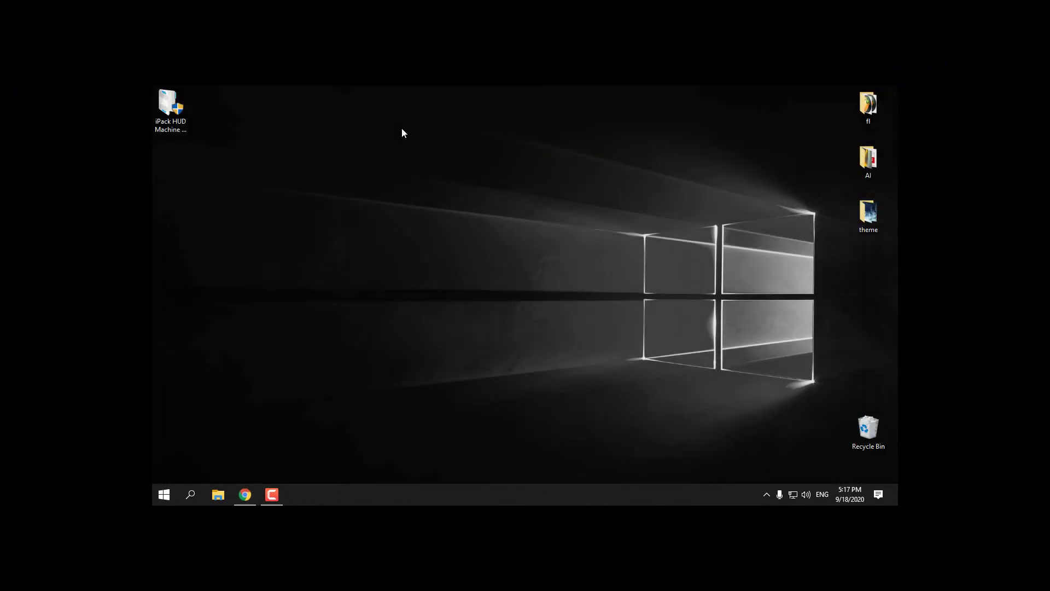
left_click(168, 126)
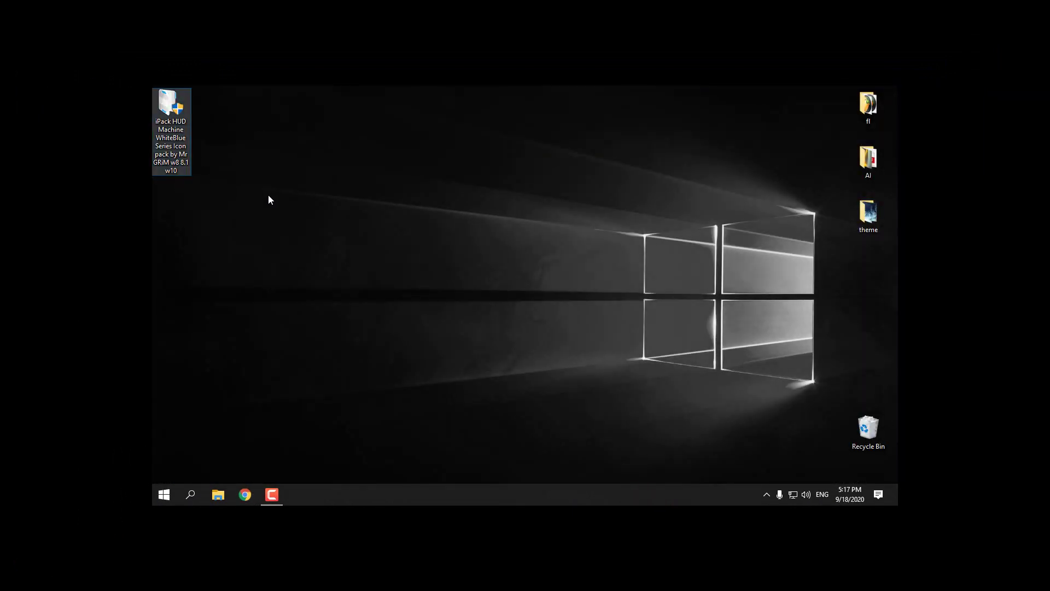
left_click(183, 140)
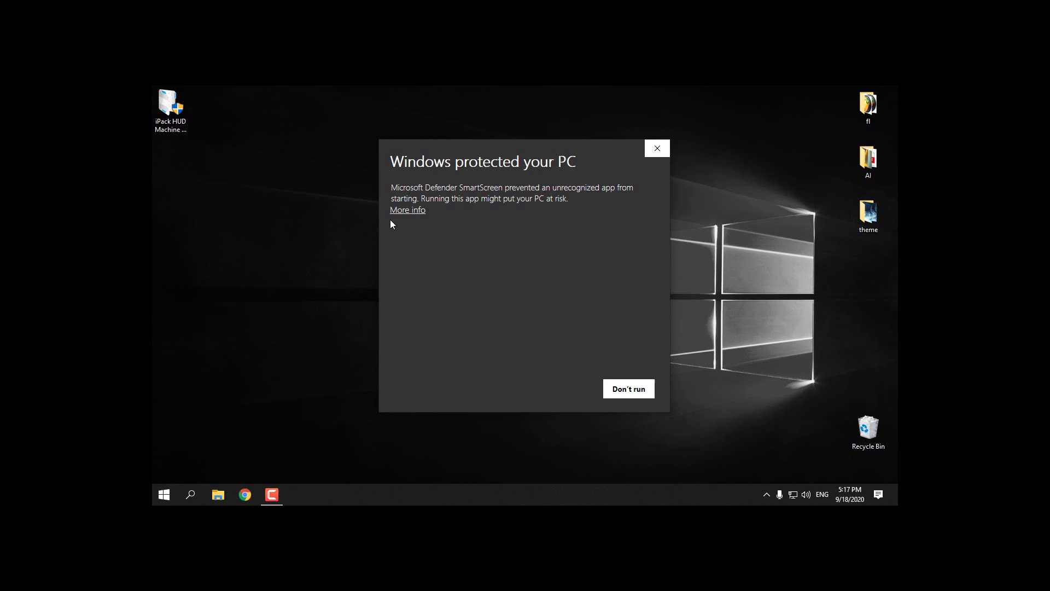
- Bypass the SmartScreen warning with More info and Run anyway
left_click(417, 211)
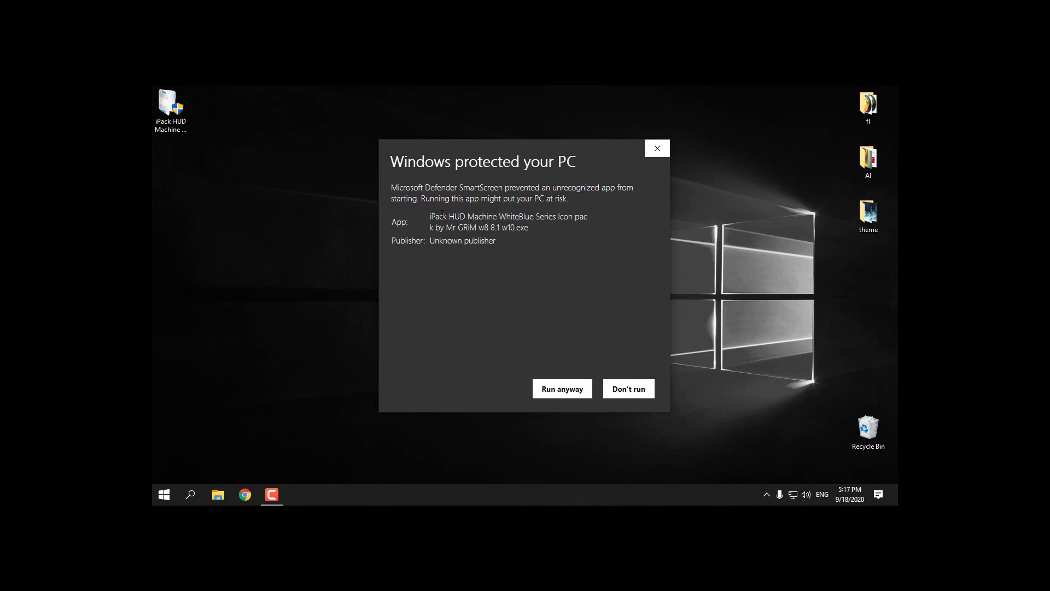
left_click(572, 391)
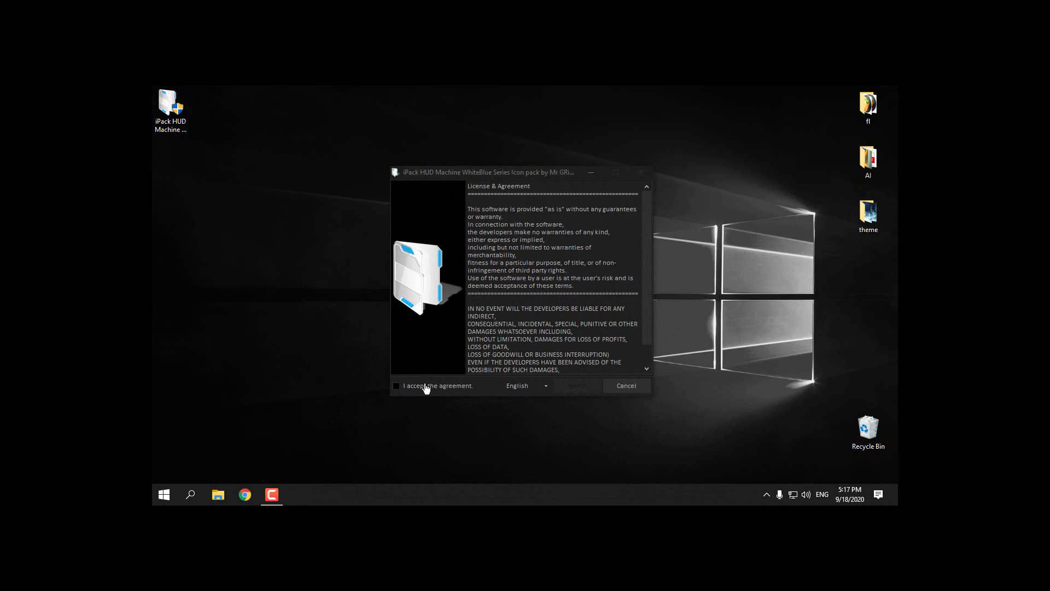
- Accept the iPack license agreement and continue with 'Patch all files' selected
left_click(428, 386)
key("Return")
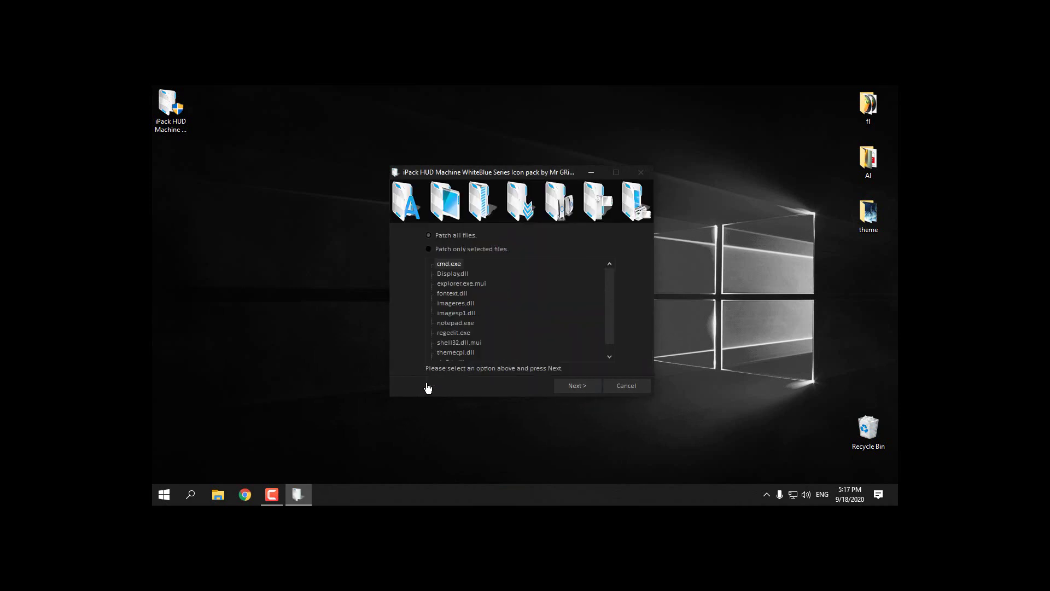
key("Down")
key("Down")
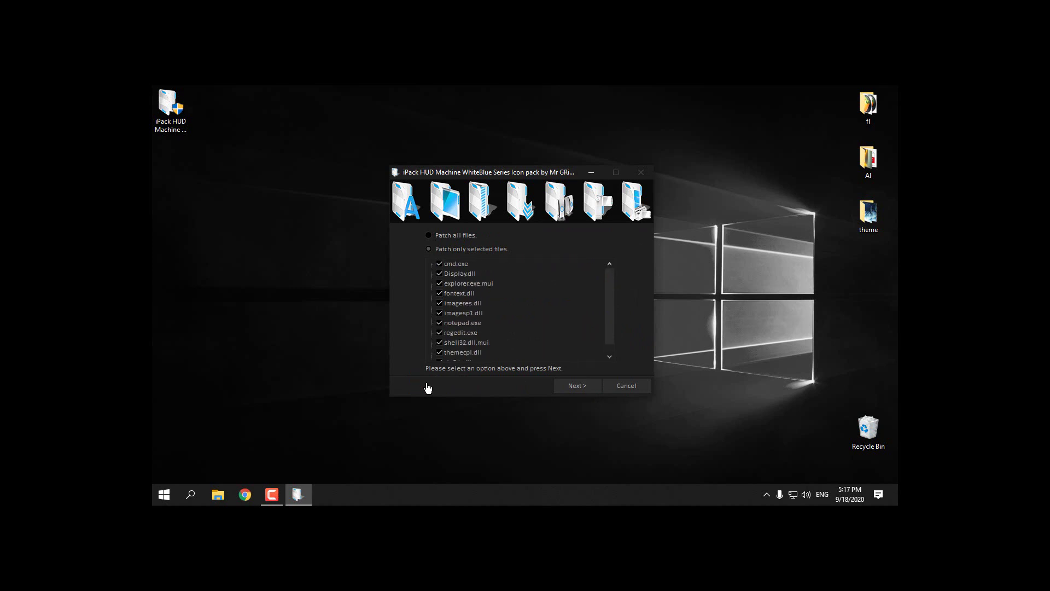
key("Up")
key("Up")
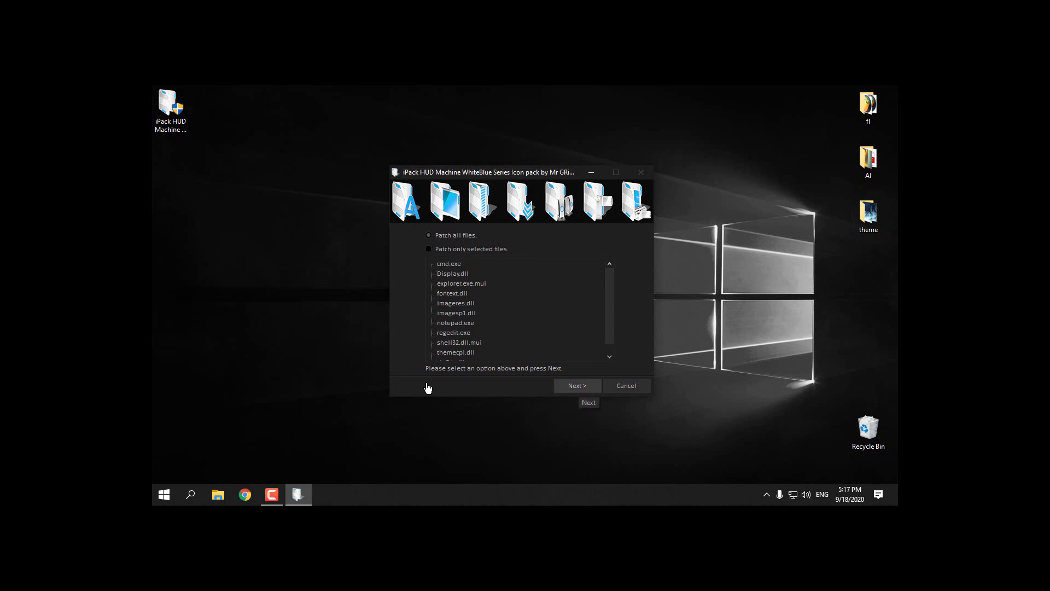
key("Return")
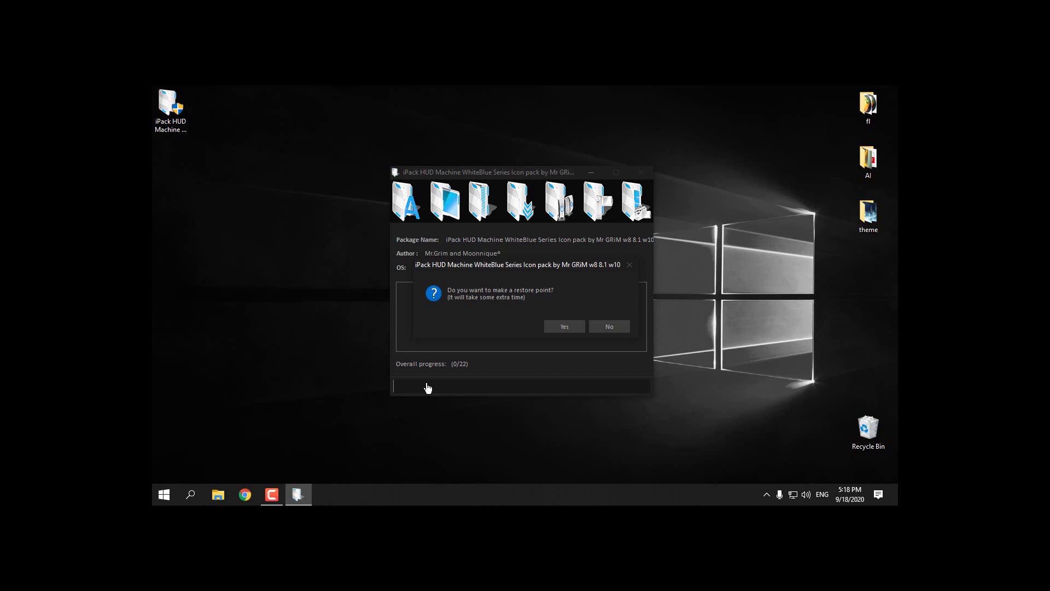
- Decline the restore point, let the installer patch 19 files, then finish
key("Return")
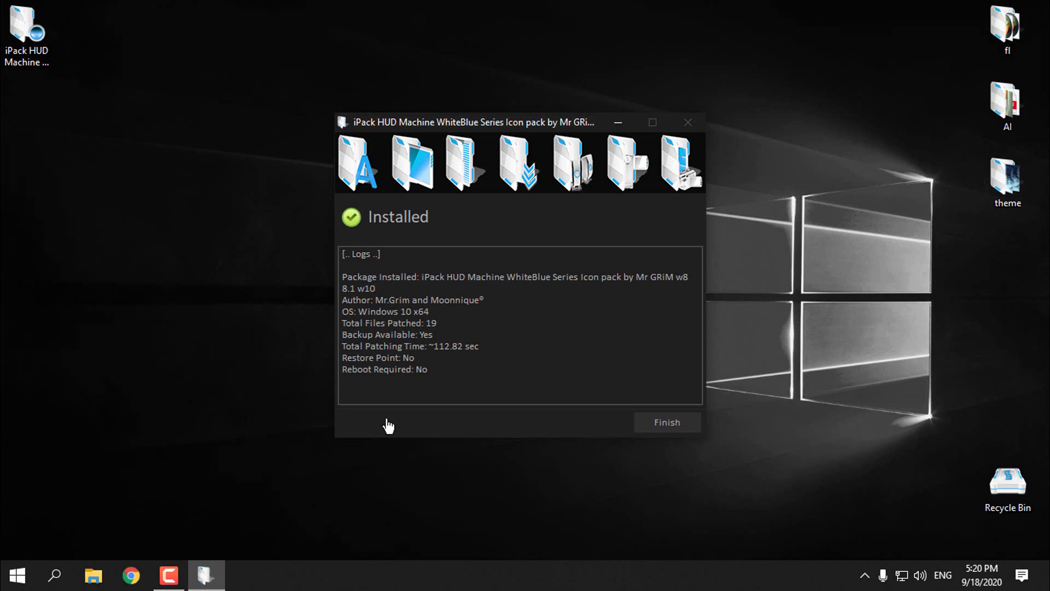
key("shift+Down")
key("shift+Down")
key("shift+Down")
key("shift+Down")
key("shift+Down")
key("shift+Down")
key("shift+Down")
key("shift+Down")
key("shift+Down")
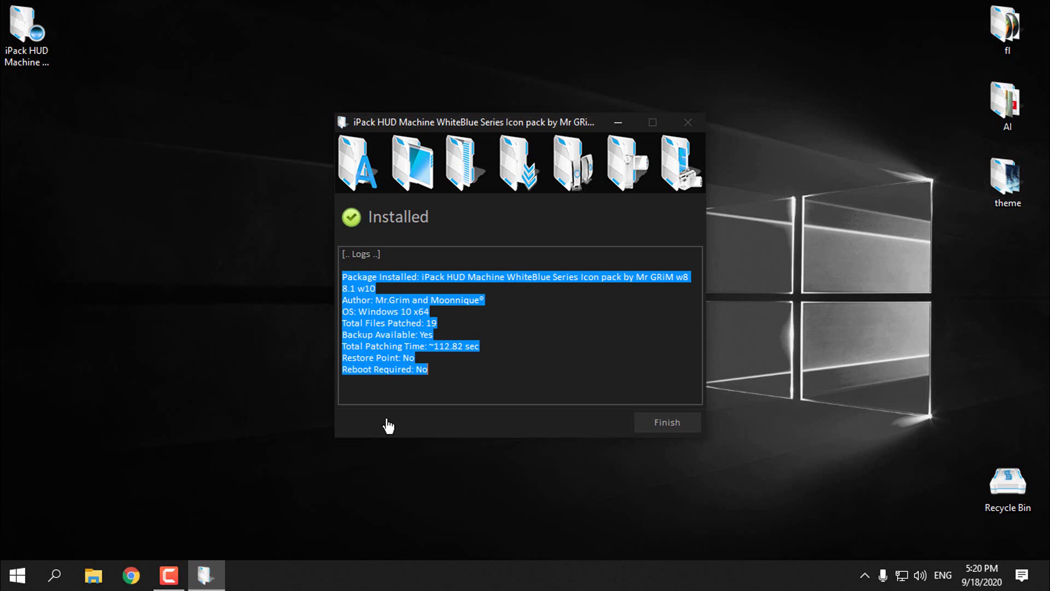
key("Up")
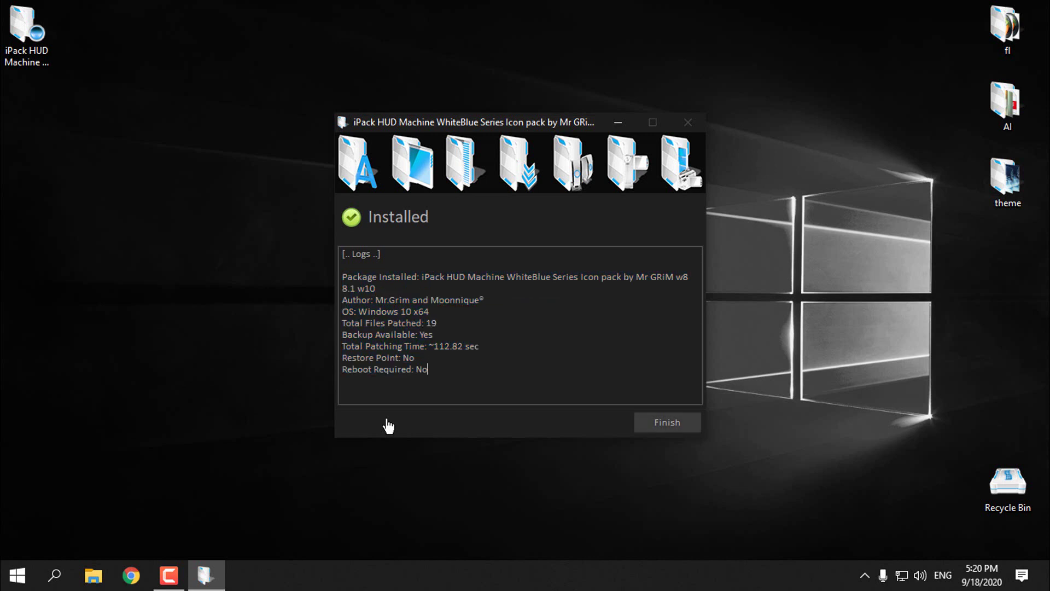
left_click(664, 422)
- Open This PC from Start, switch its view to Large icons, and reposition the window
left_click(18, 574)
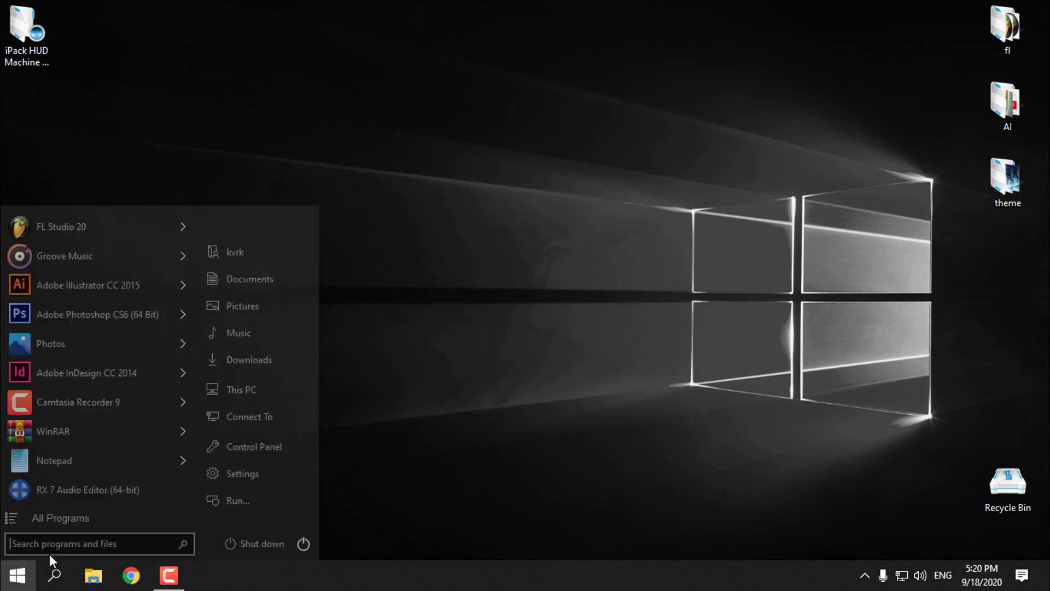
left_click(257, 390)
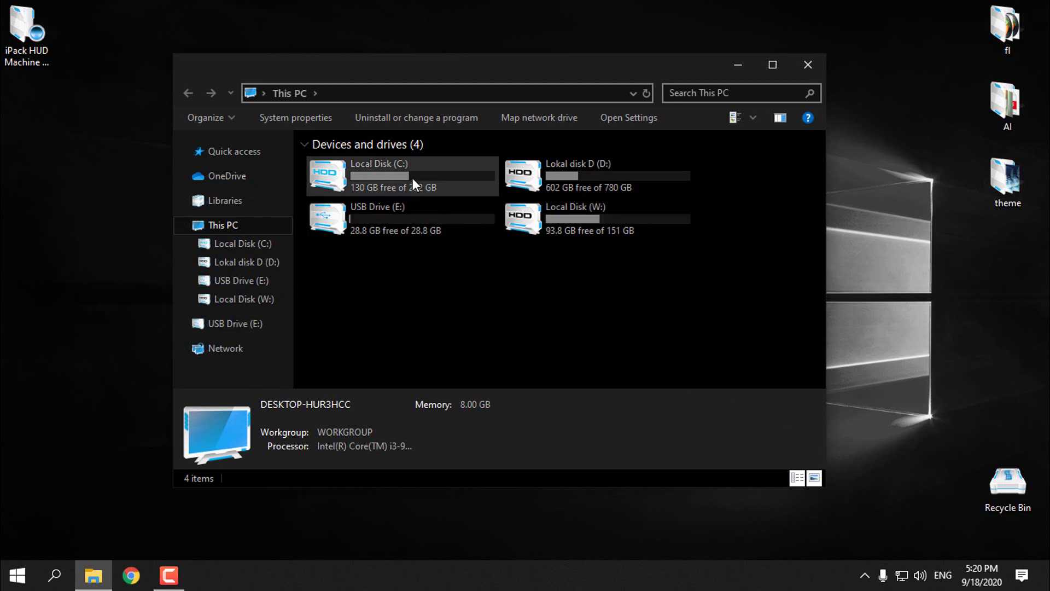
right_click(544, 280)
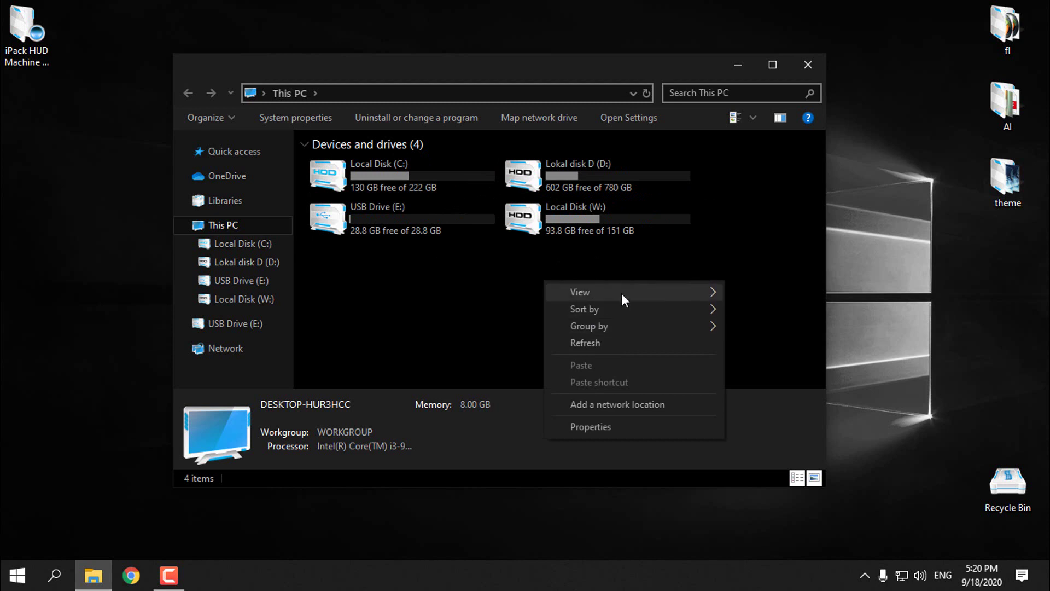
mouse_move(621, 293)
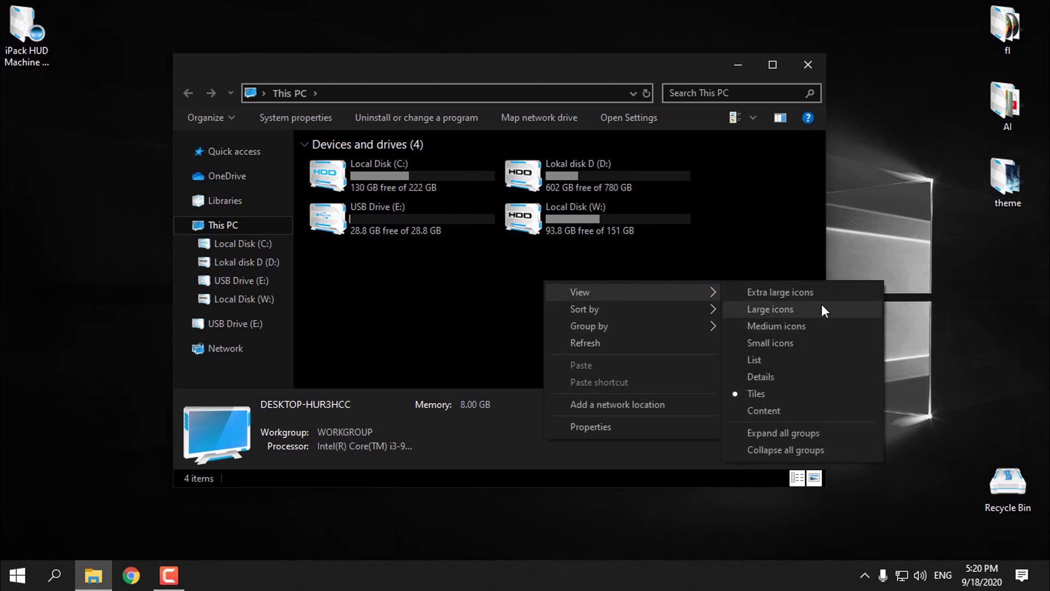
left_click(822, 307)
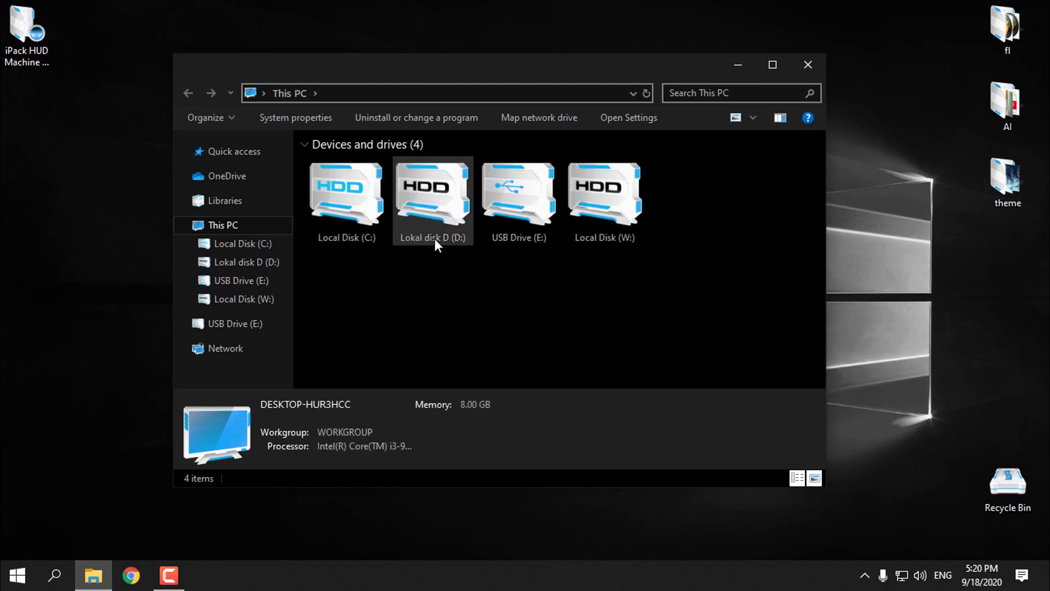
left_click_drag(723, 264, 394, 271)
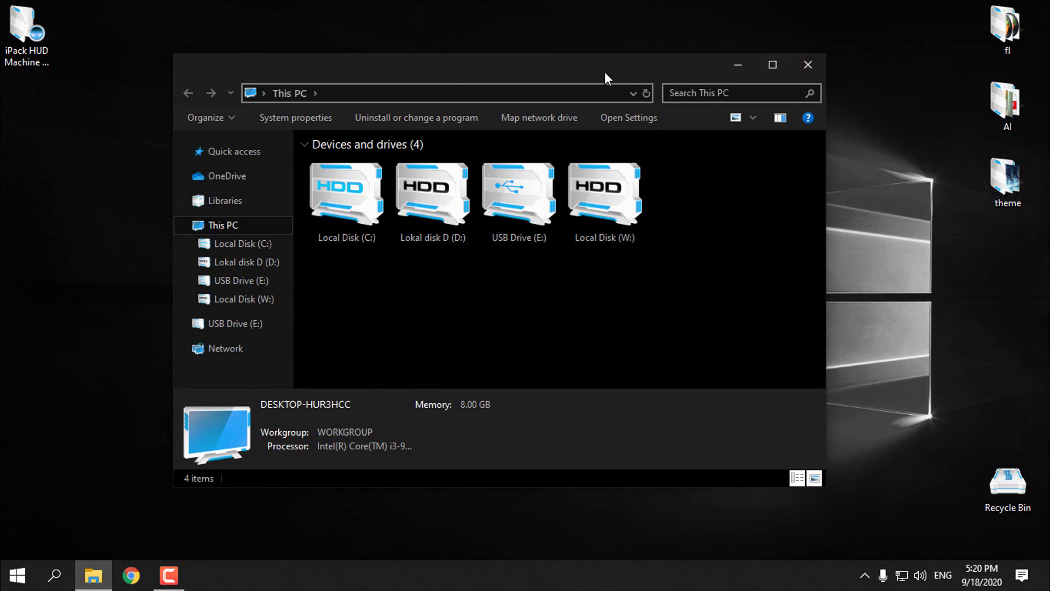
left_click_drag(603, 69, 586, 92)
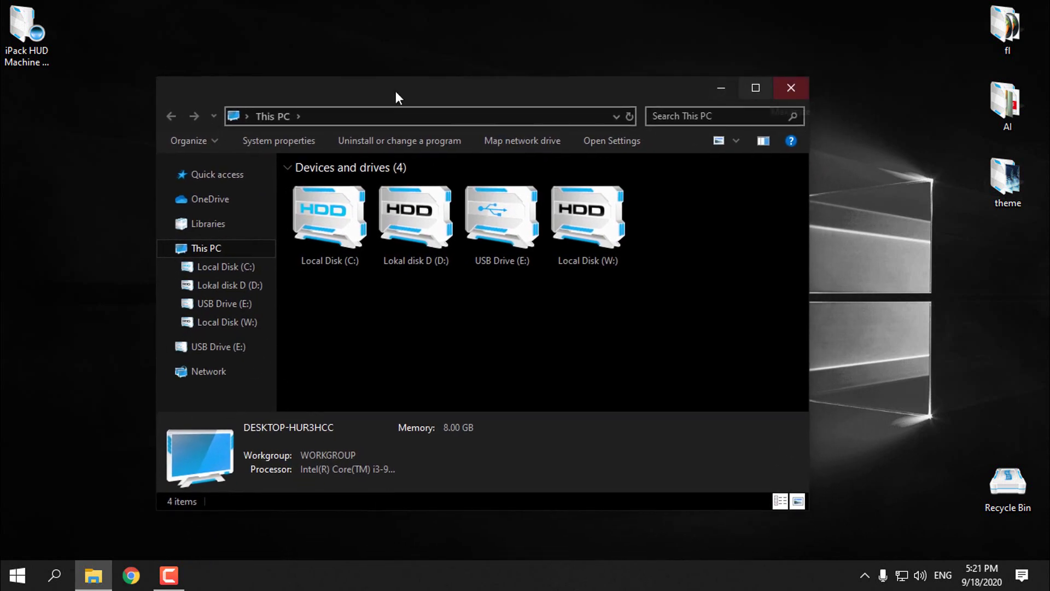
- Close This PC, refresh the desktop, and relaunch the iPack program
left_click(793, 94)
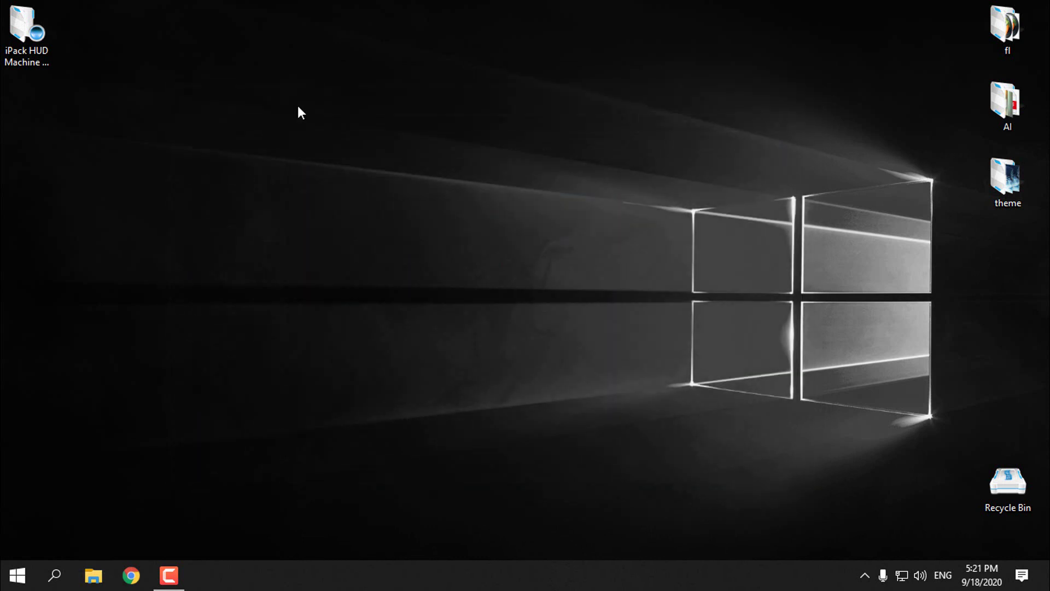
right_click(264, 130)
left_click(311, 173)
mouse_move(16, 50)
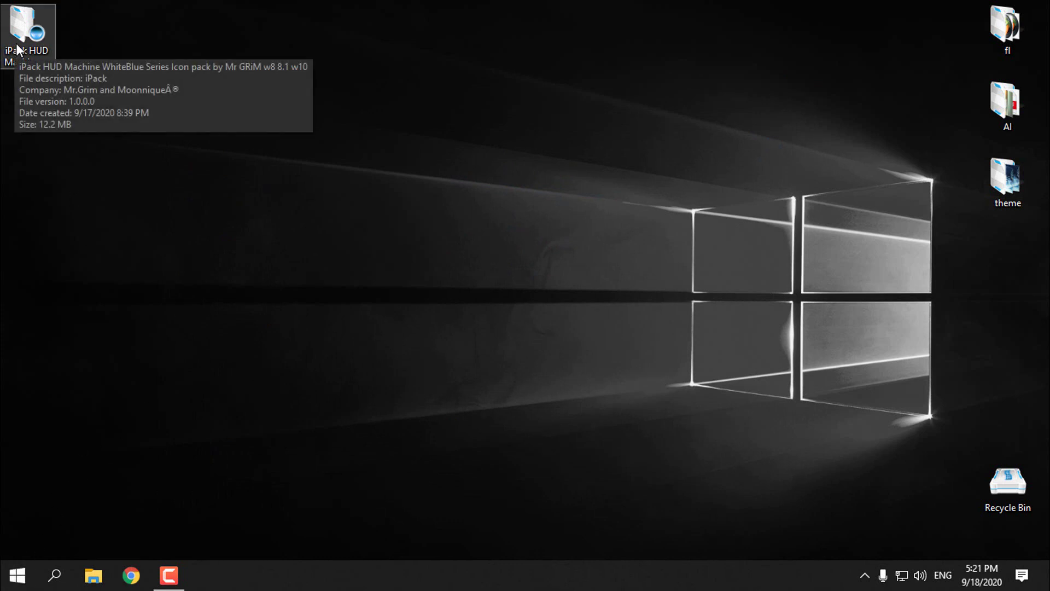
left_click(32, 48)
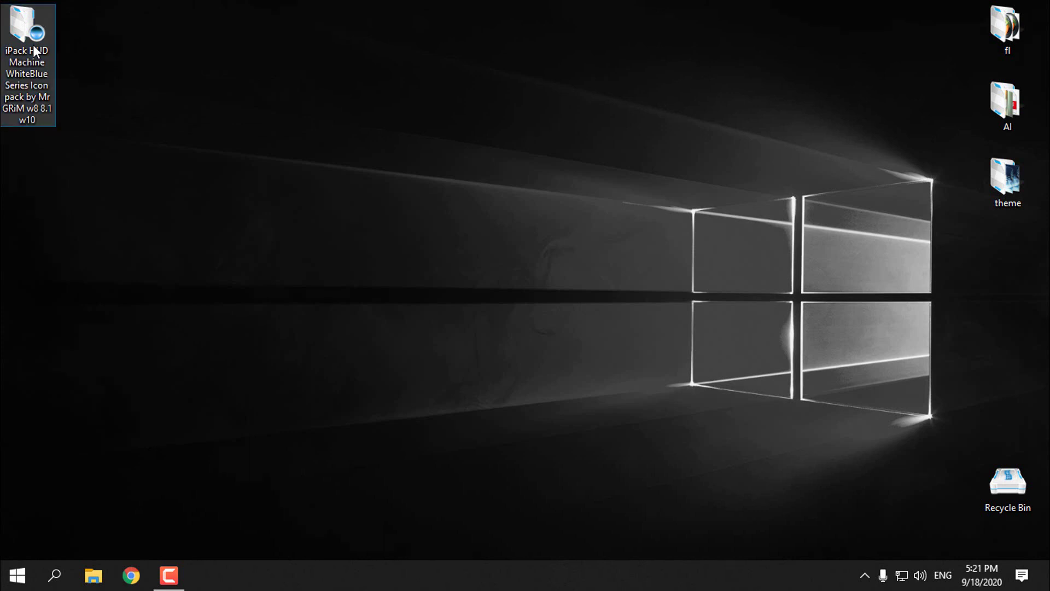
double_click(33, 48)
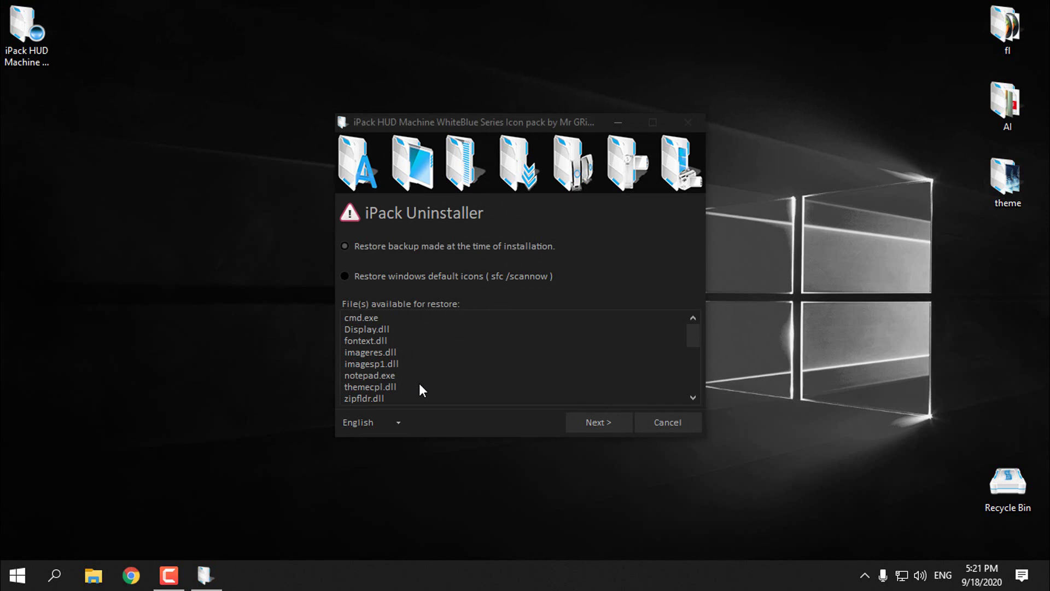
- Choose 'Restore backup made at the time of installation' and run the uninstall
key("Down")
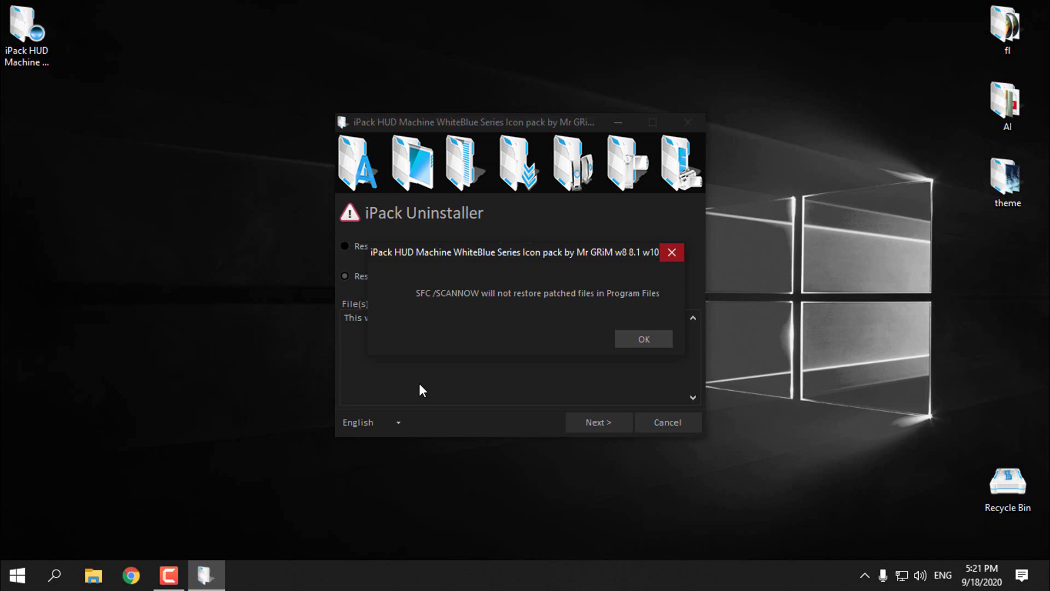
key("Return")
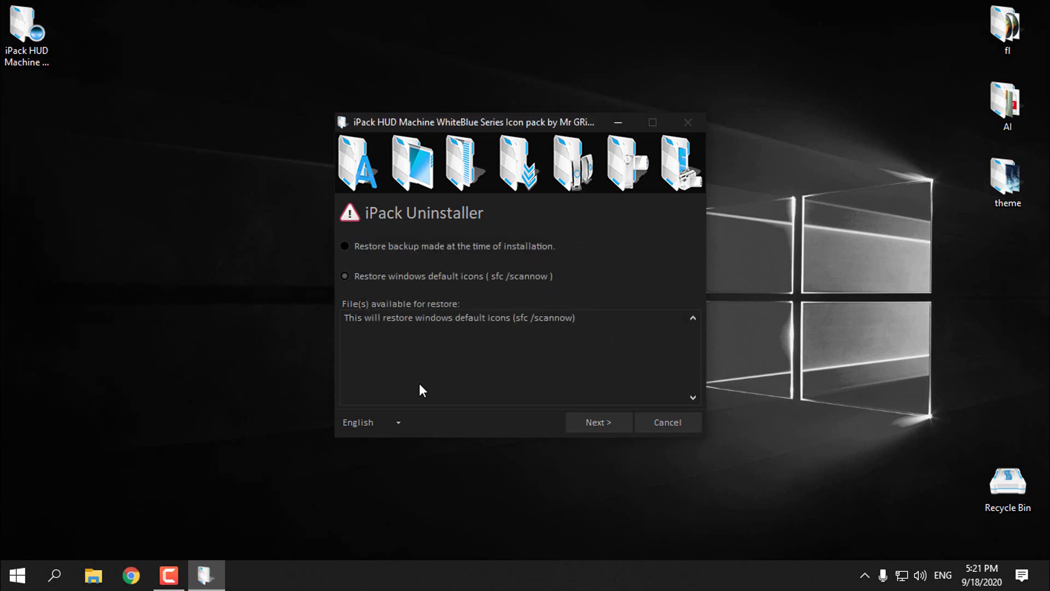
key("Up")
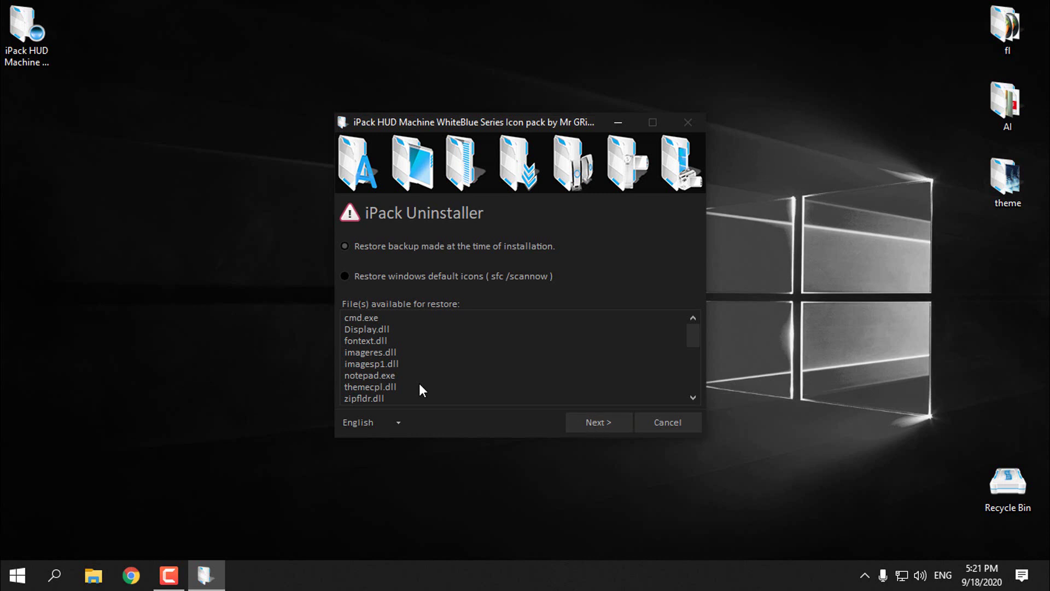
key("Return")
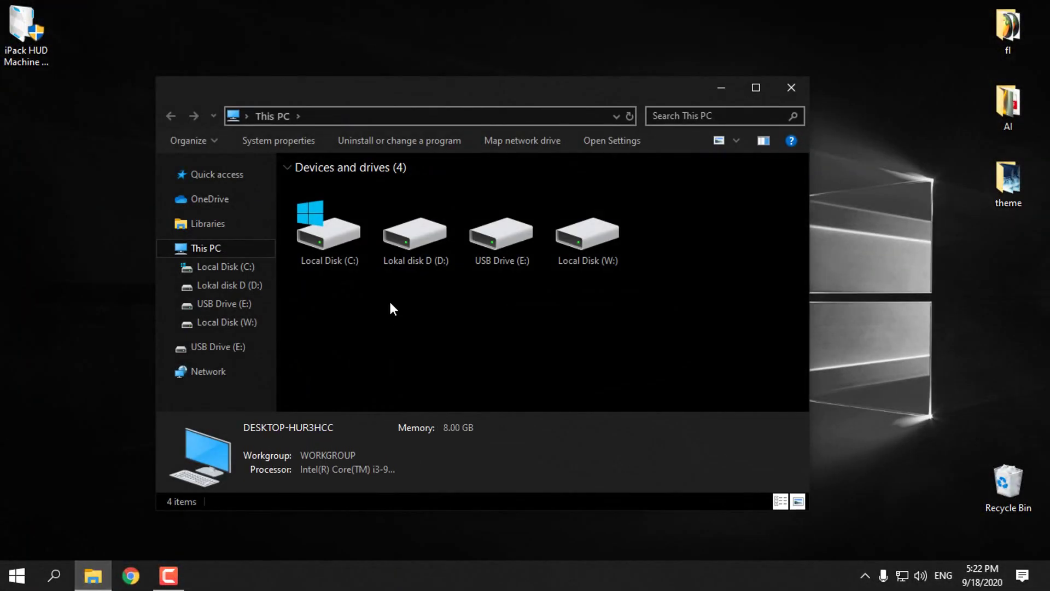
- Reopen This PC from the taskbar to confirm default drive icons, then close it
left_click_drag(668, 298, 427, 350)
left_click(791, 88)
left_click(5, 116)
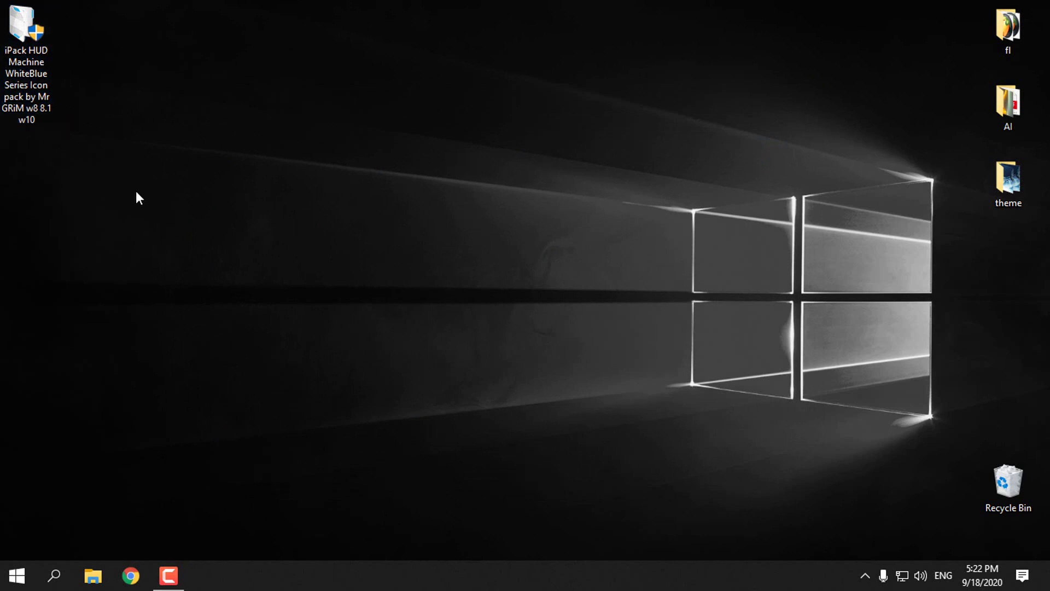
left_click(107, 567)
left_click_drag(620, 290, 466, 313)
left_click(795, 89)
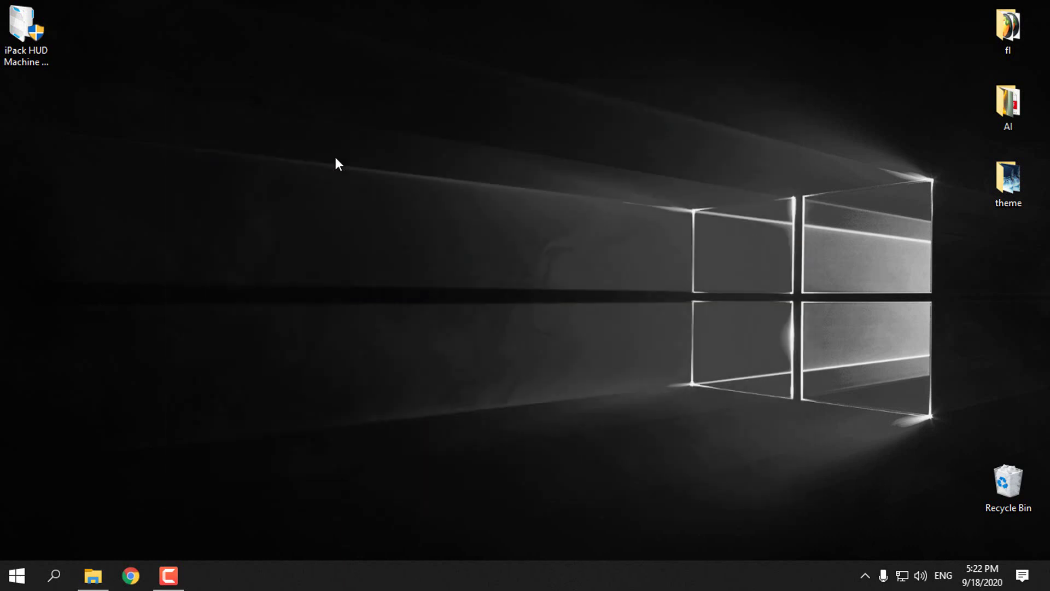